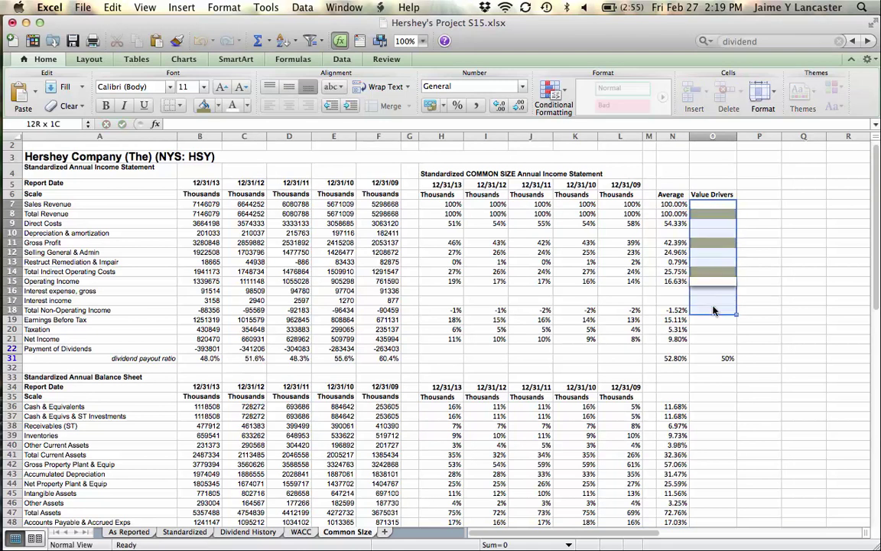
Set Value Drivers cells O7:O19 to No Fill, leaving O8 selected.
click(218, 110)
click(222, 227)
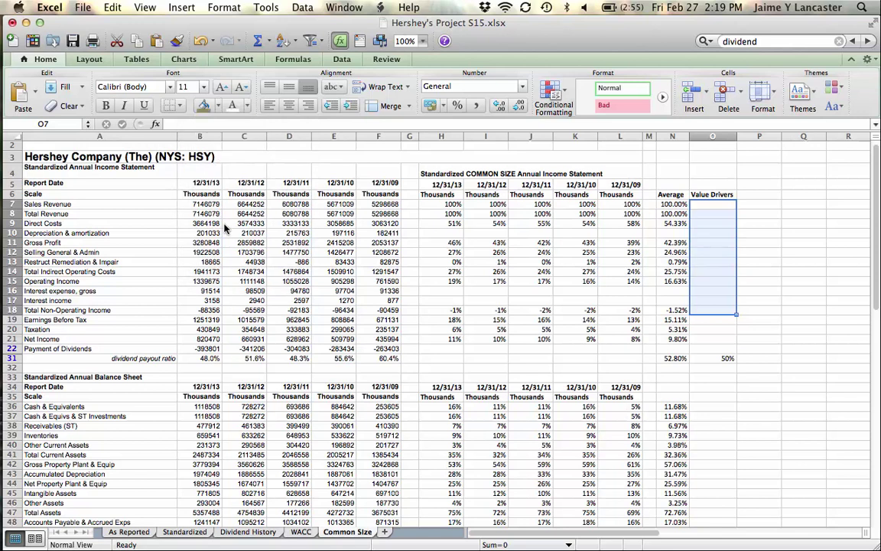
click(760, 261)
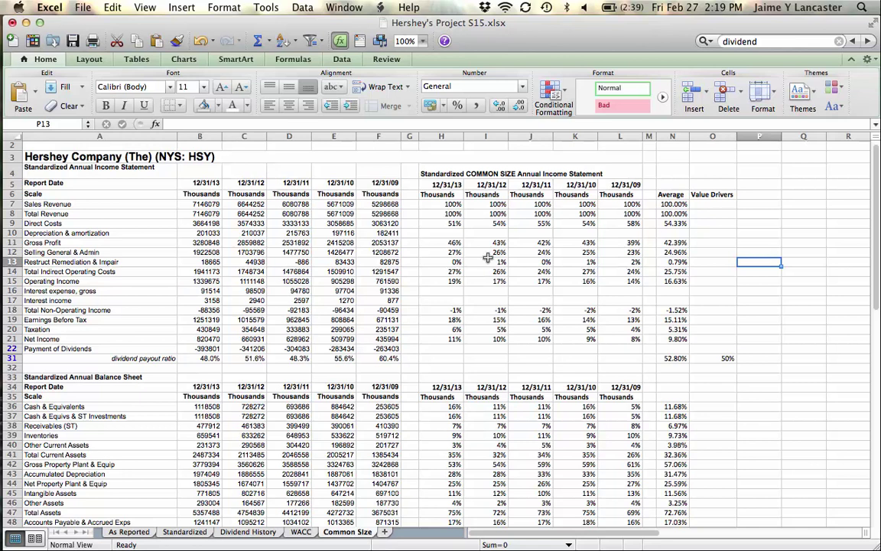
click(712, 204)
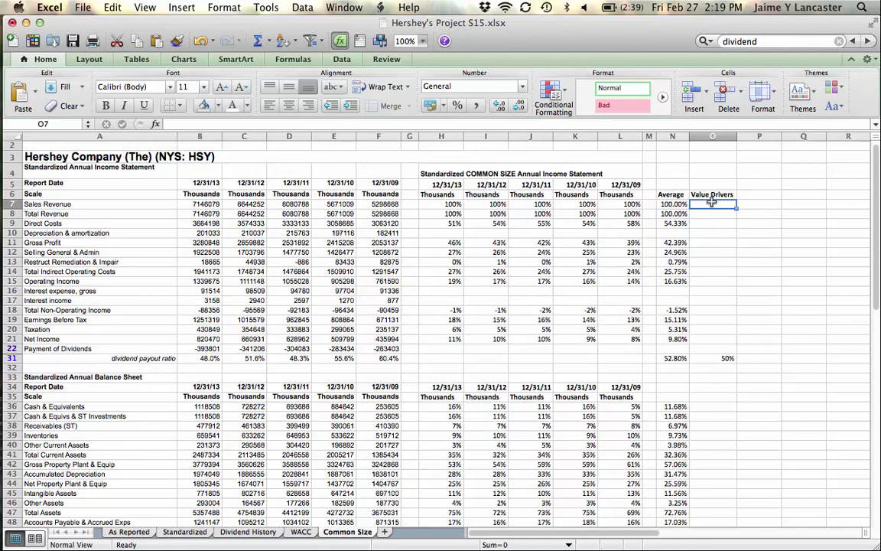
click(708, 214)
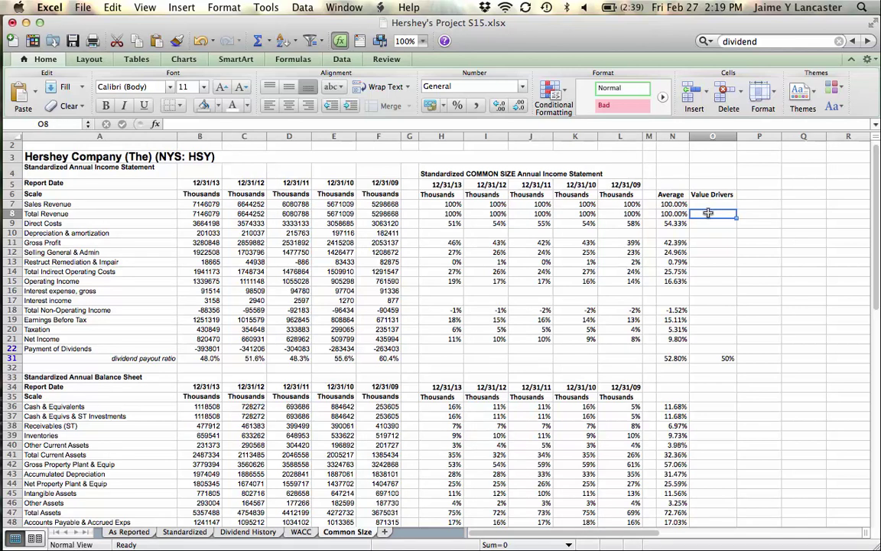
Fill O8 (Total Revenue) and O11 (Gross Profit) with the olive colour.
click(219, 107)
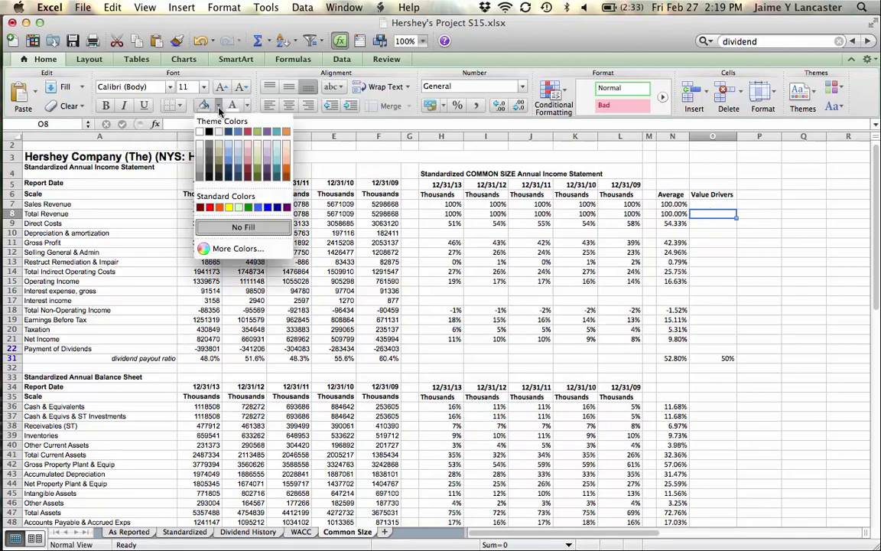
click(197, 148)
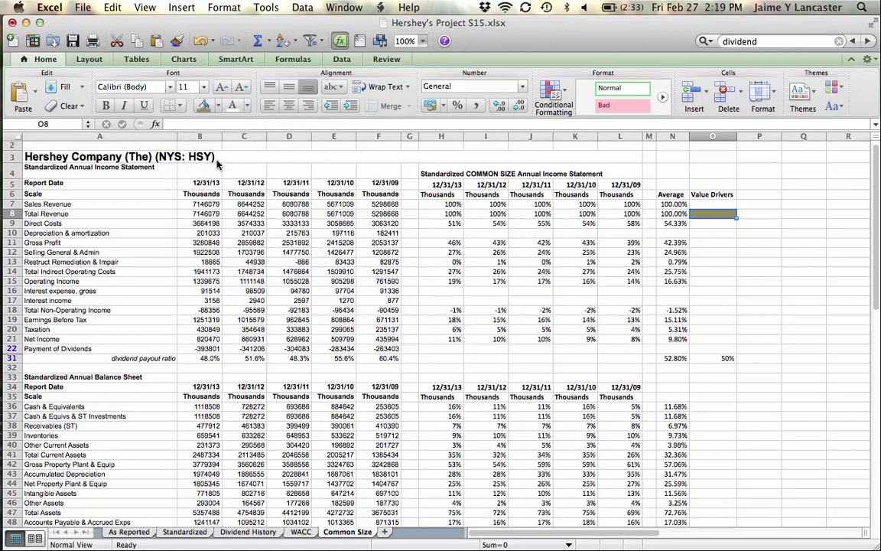
key(Down)
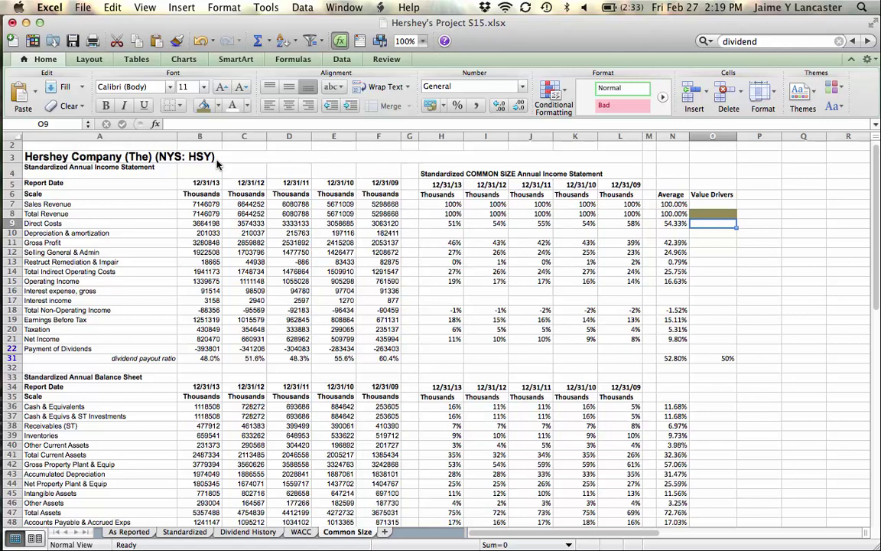
key(Down)
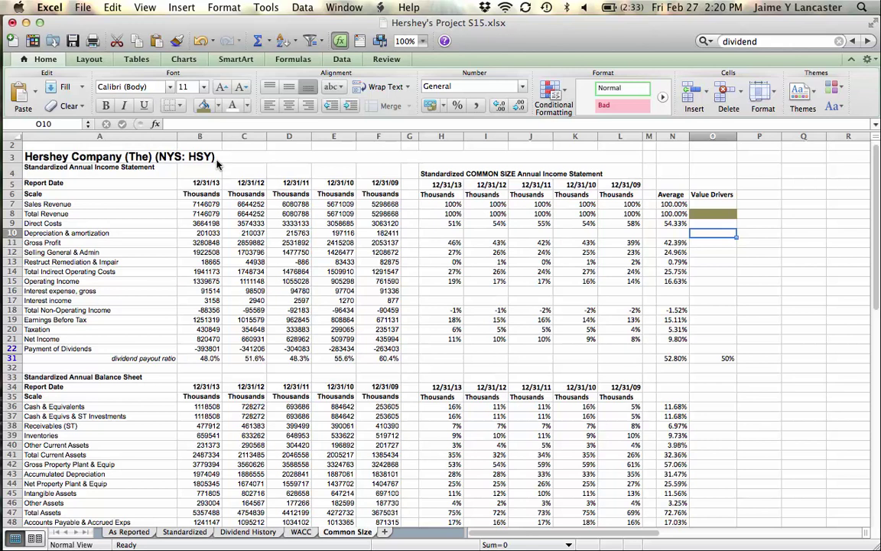
key(Down)
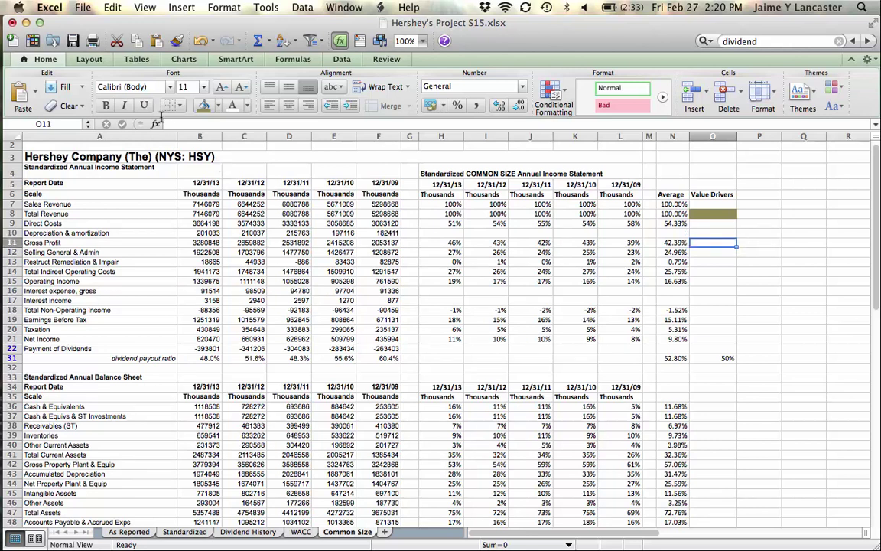
click(203, 105)
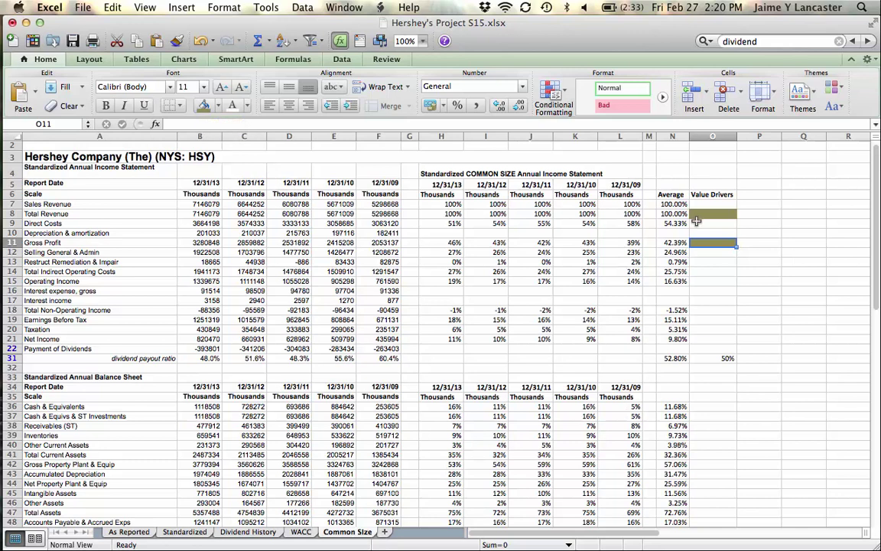
Check the income-statement row labels and move to O14 on Total Indirect Operating Costs.
key(Up)
key(Up)
key(Up)
key(Up)
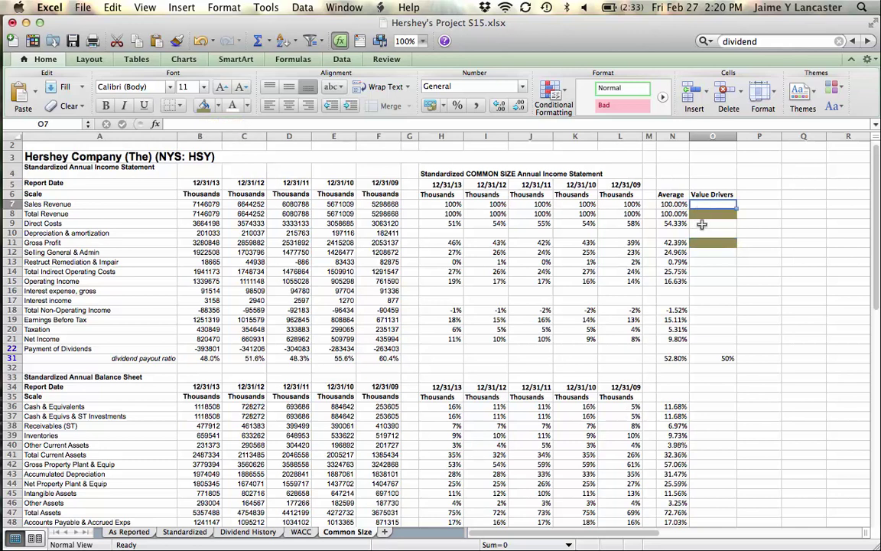
key(Down)
key(Down)
key(Down)
key(Down)
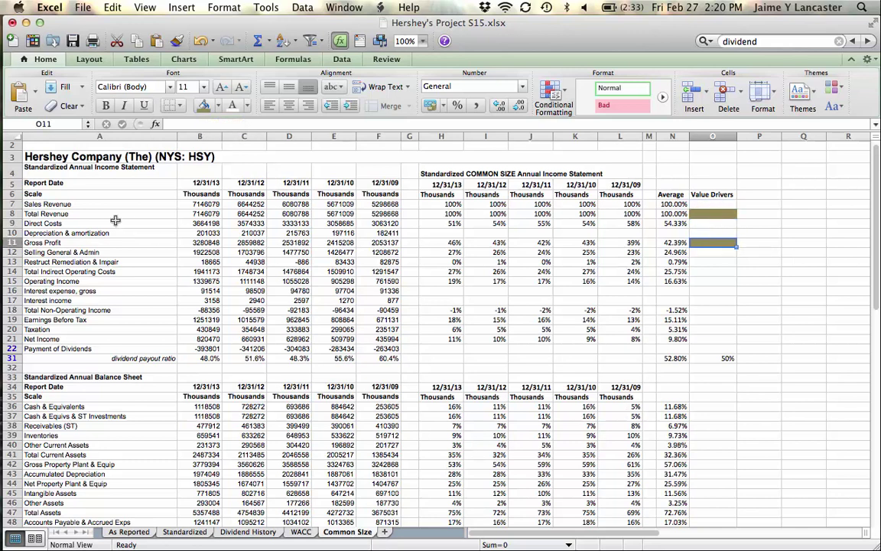
click(98, 204)
click(93, 223)
click(99, 234)
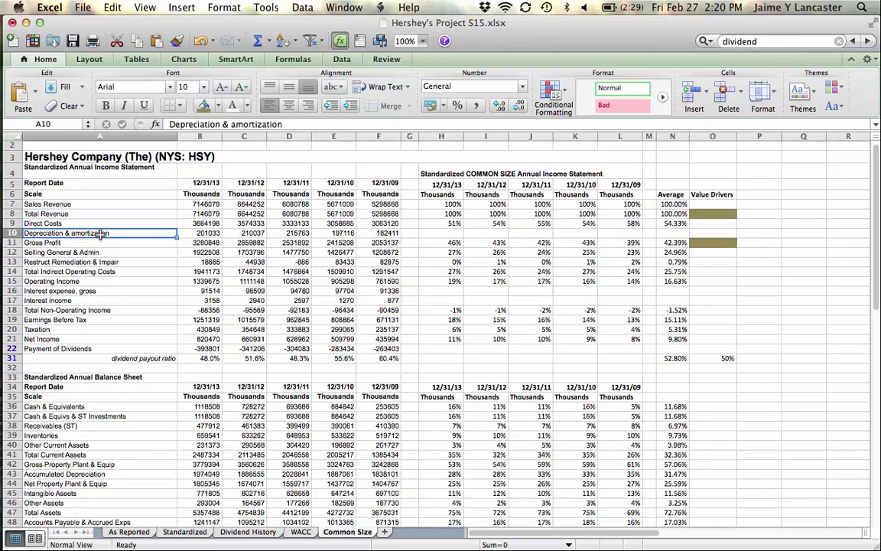
click(709, 254)
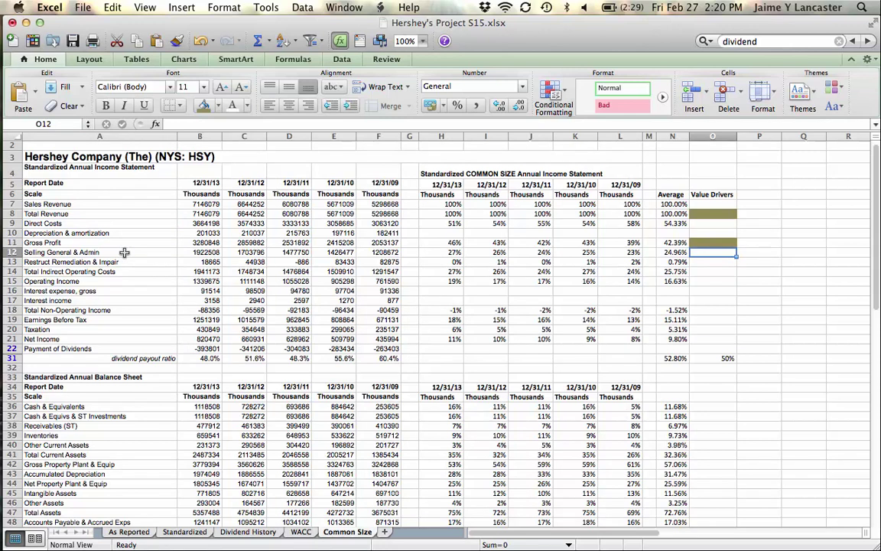
key(Down)
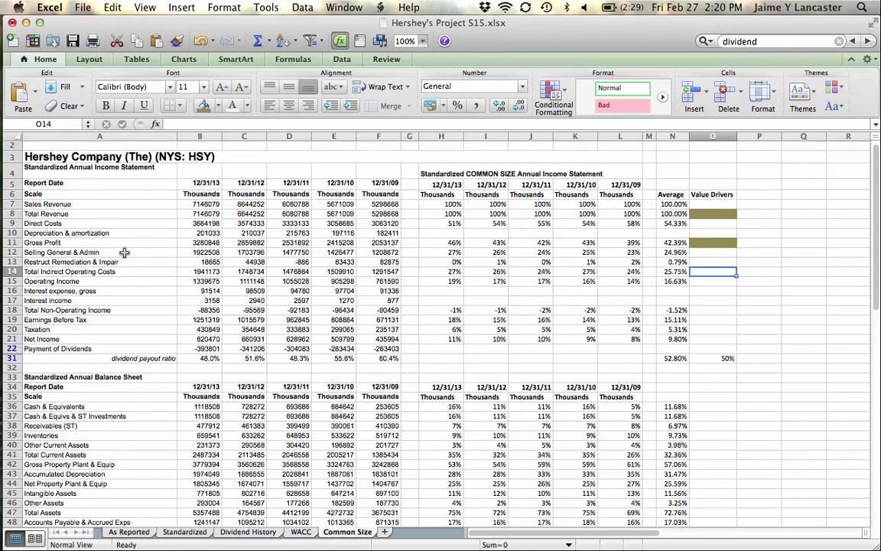
key(Down)
Shade Value Drivers cells O14 and O15 olive.
click(202, 105)
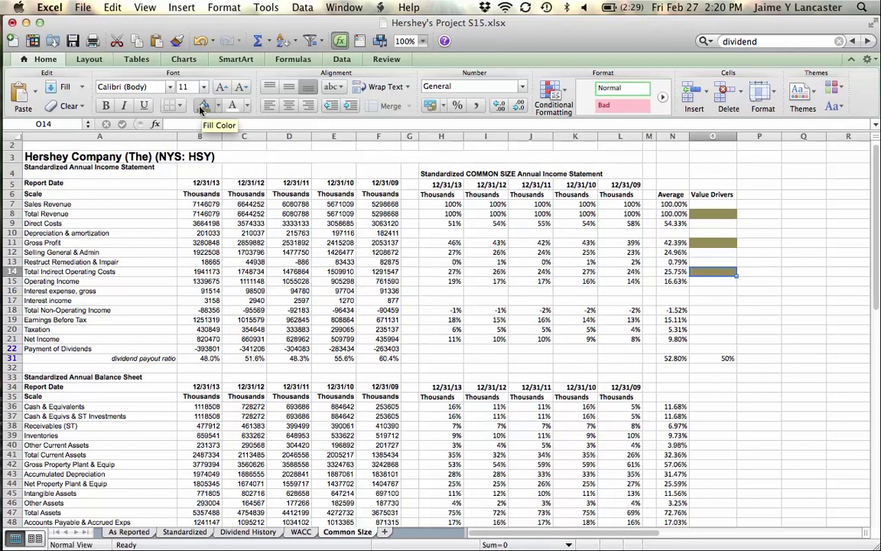
key(Down)
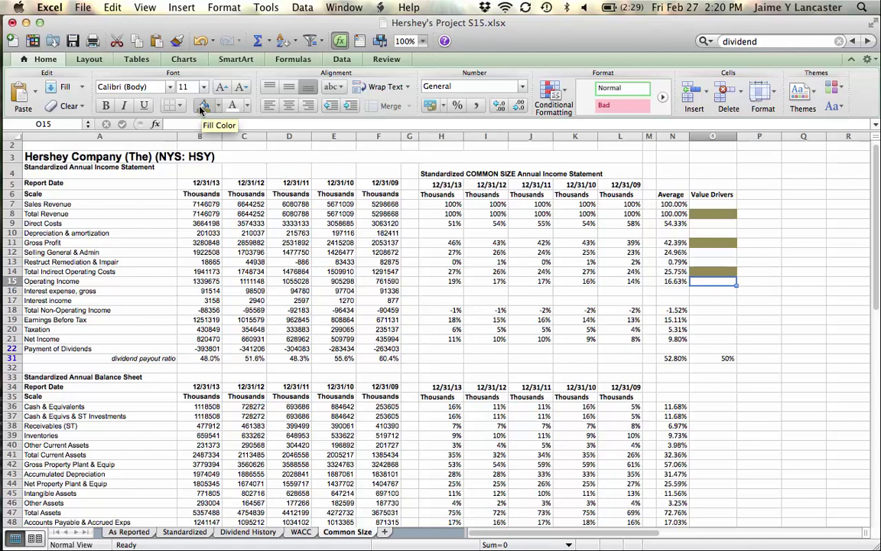
click(202, 105)
key(Down)
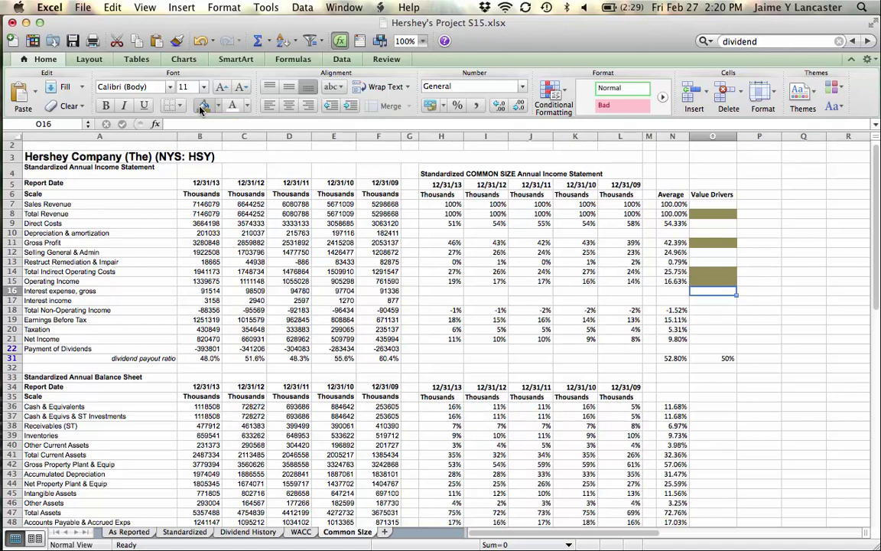
key(Down)
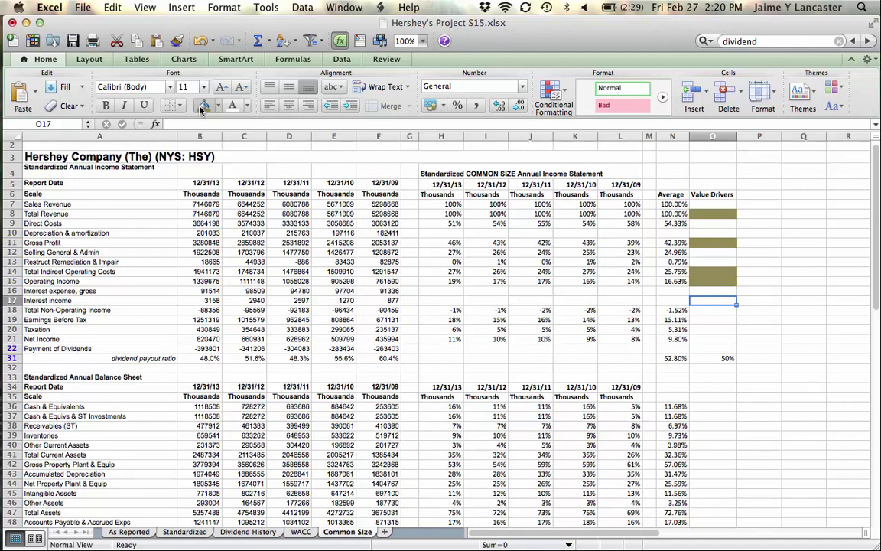
key(Down)
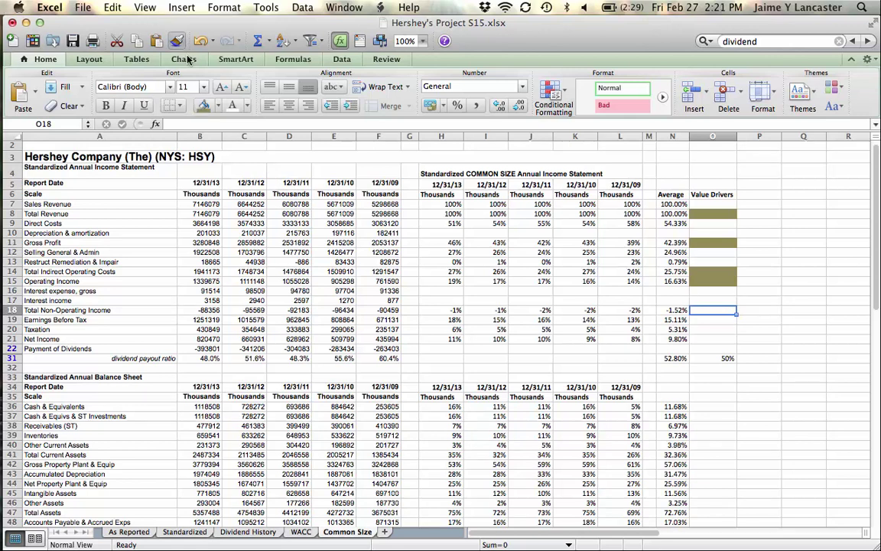
Shade O18, O19 and O21 olive, finishing at the Net Income row.
click(203, 105)
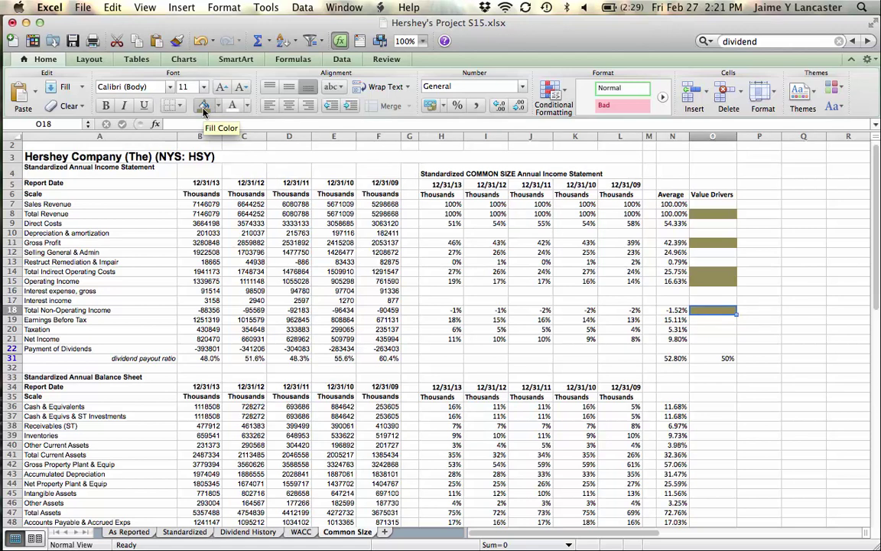
key(Down)
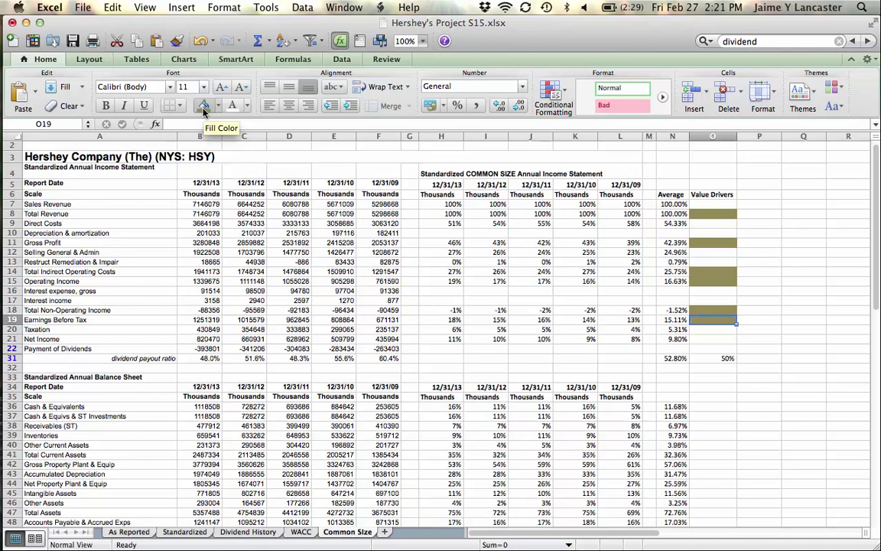
click(203, 106)
key(Down)
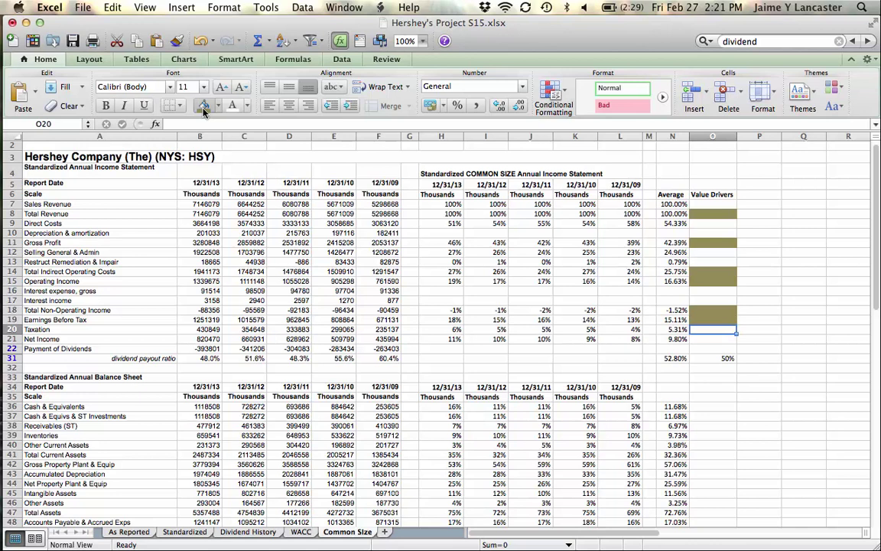
key(Down)
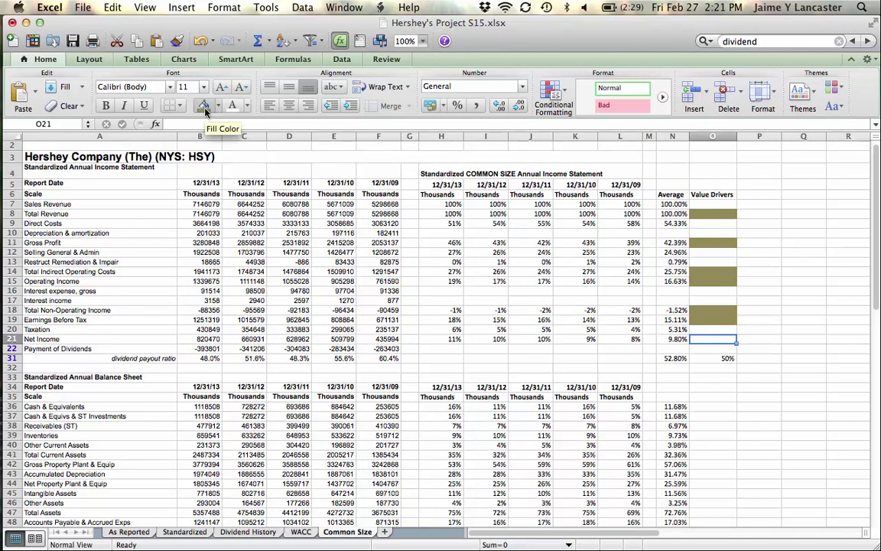
click(203, 106)
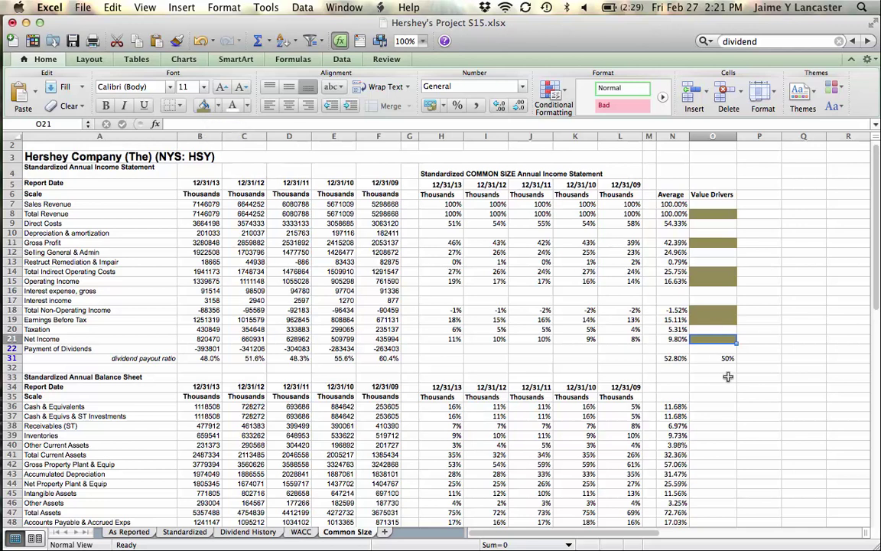
Review the shading in O7–O17 and undo the olive fill on the Taxation row.
click(709, 203)
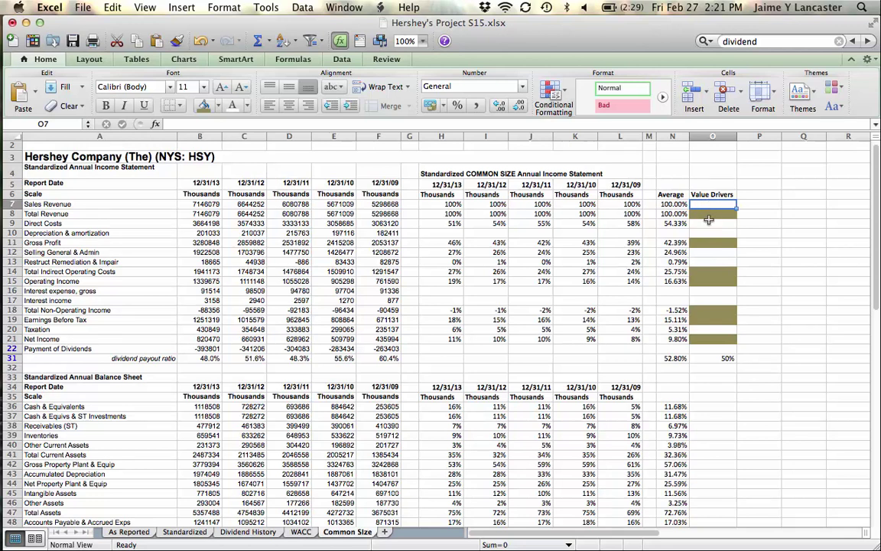
click(709, 223)
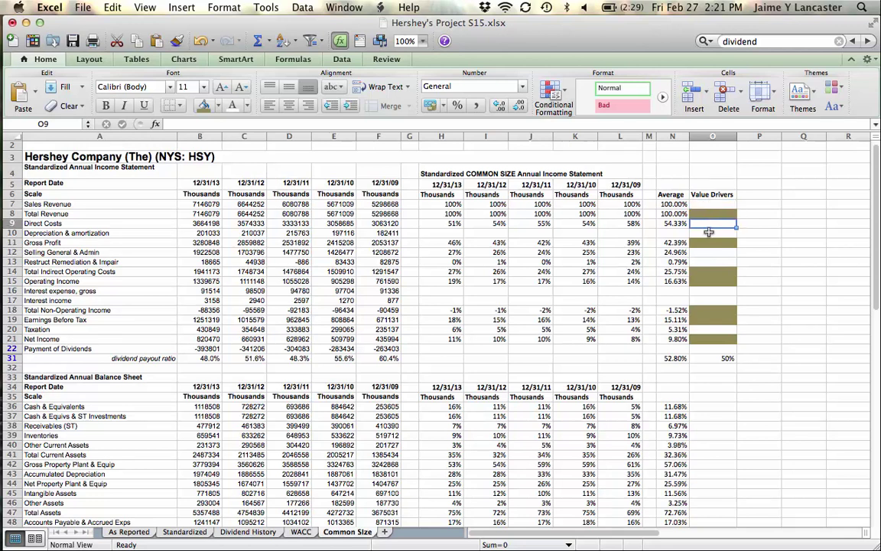
click(709, 232)
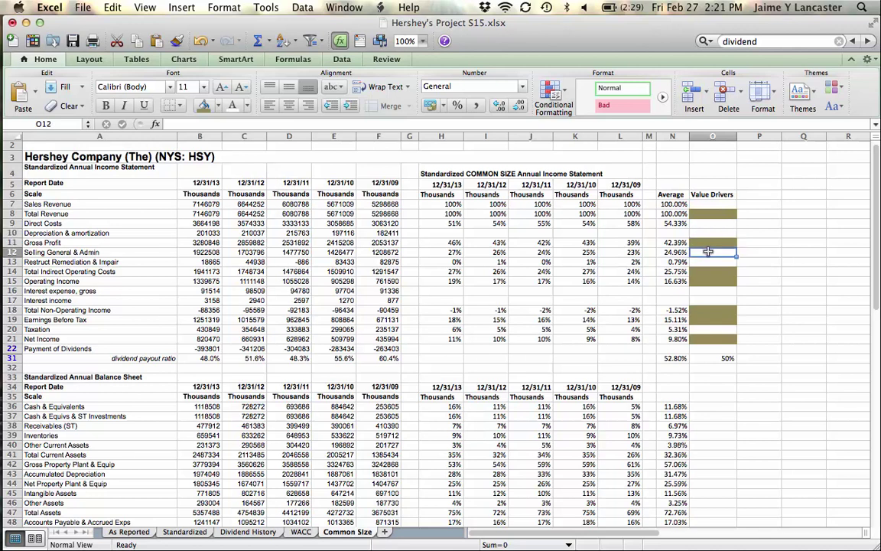
click(708, 262)
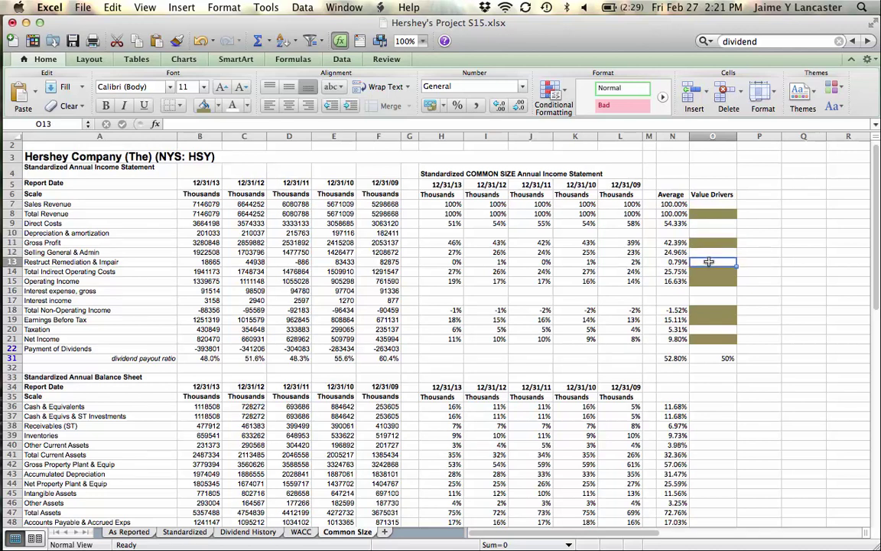
click(699, 298)
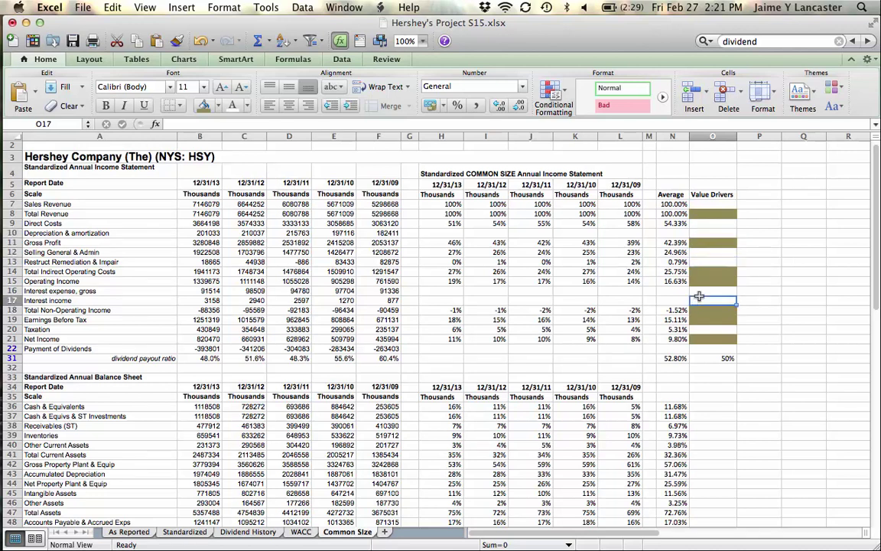
key(Down)
key(Down)
key(Down)
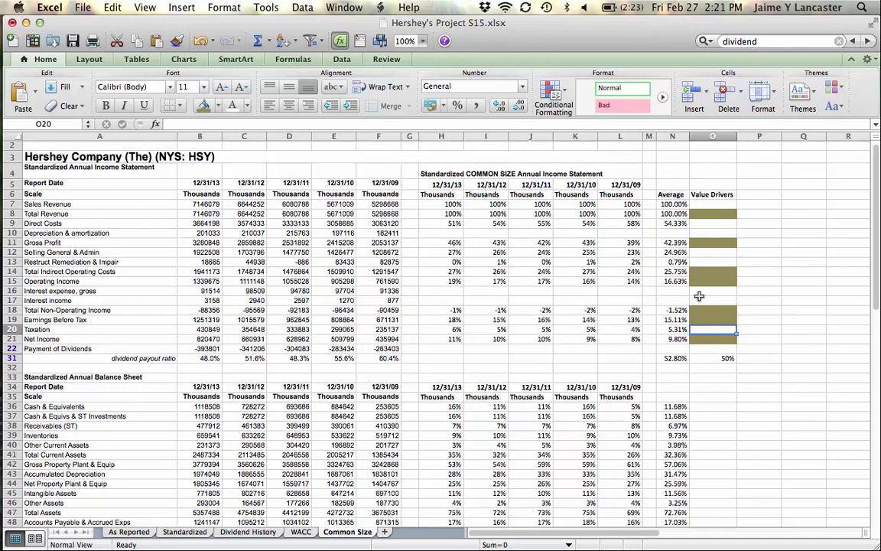
scroll(698, 295, down, 5)
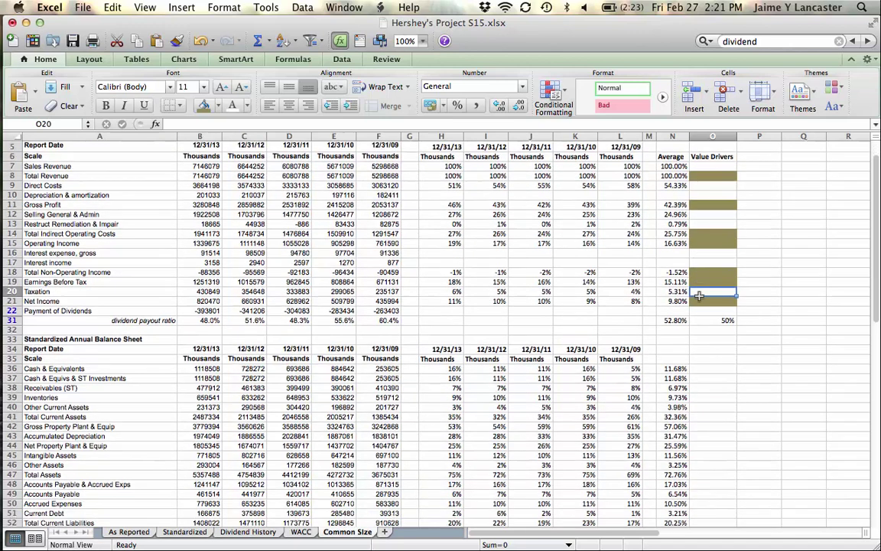
Shade the Cash & Equivs & ST Investments and Total Current Assets Value Drivers cells olive.
scroll(698, 295, down, 2)
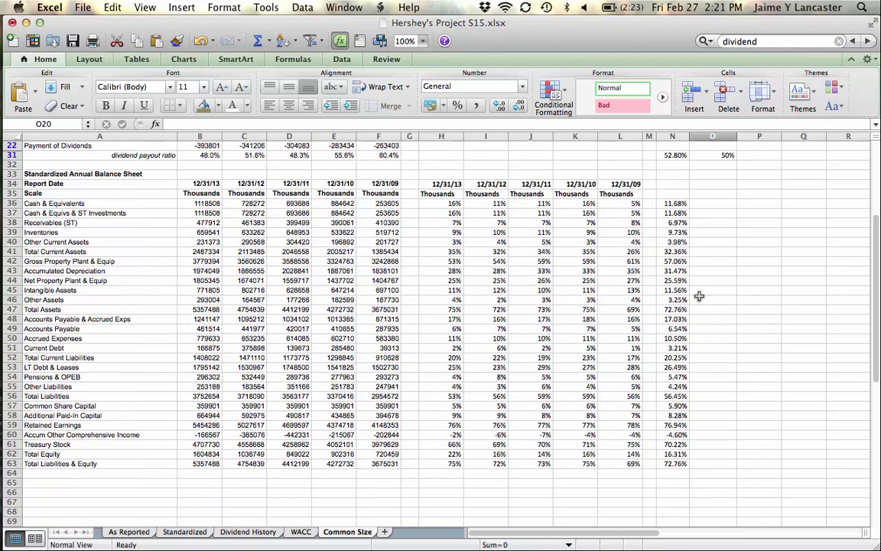
click(719, 216)
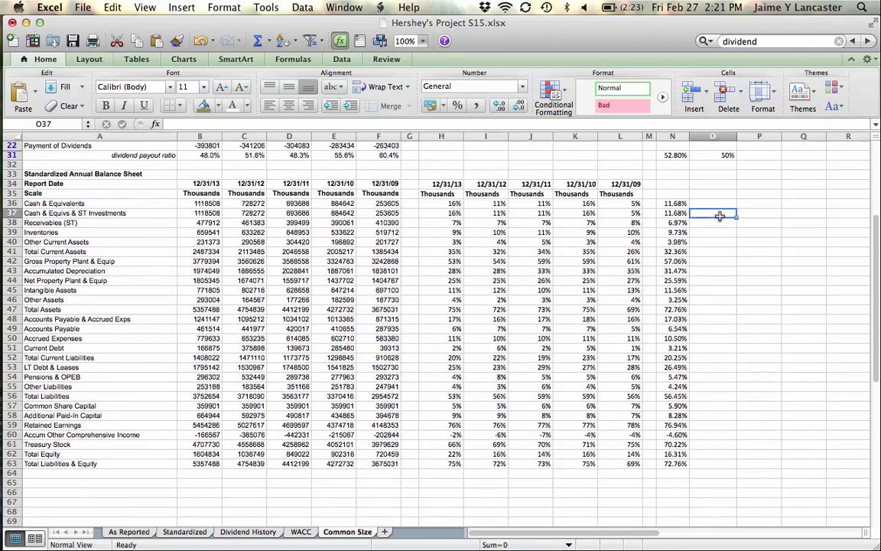
click(202, 107)
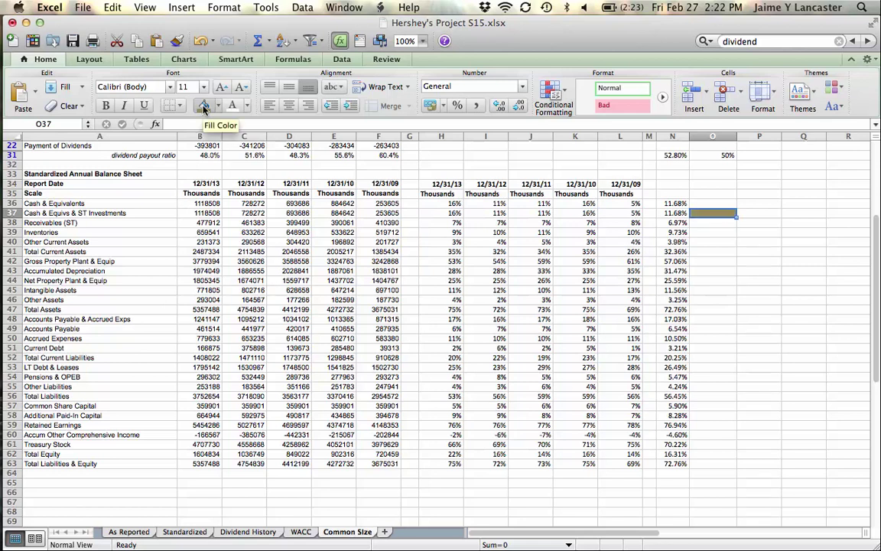
key(Down)
key(Down)
key(Down)
key(Down)
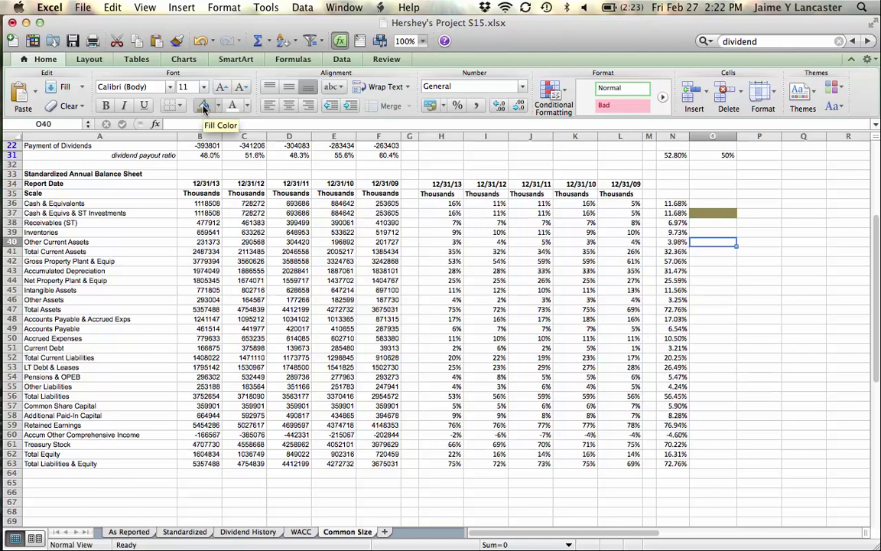
click(202, 107)
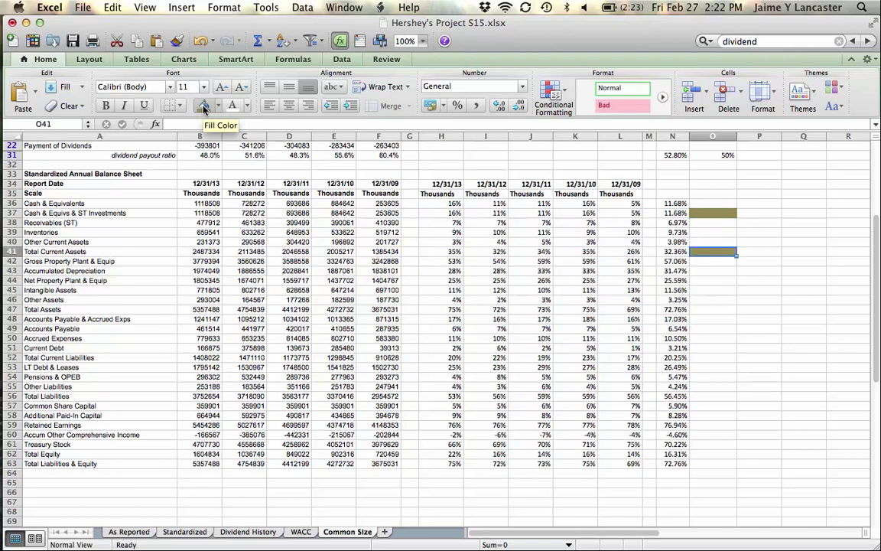
key(Down)
key(Down)
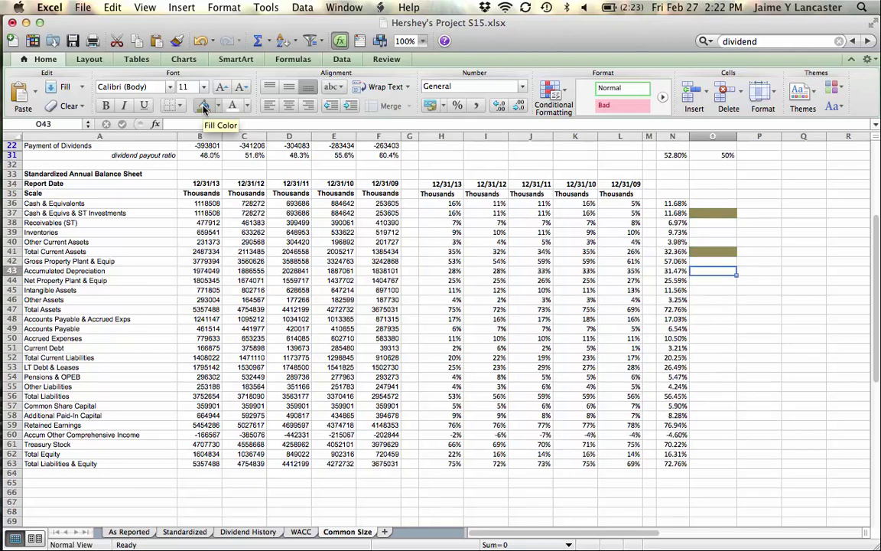
key(Down)
key(Up)
key(Up)
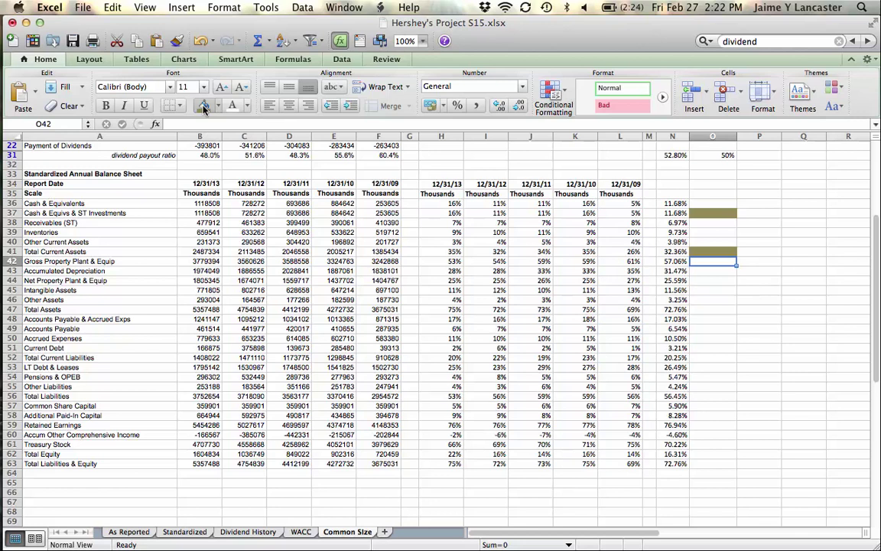
Shade Gross Property Plant & Equip, Accumulated Depreciation and Total Assets cells olive.
click(203, 107)
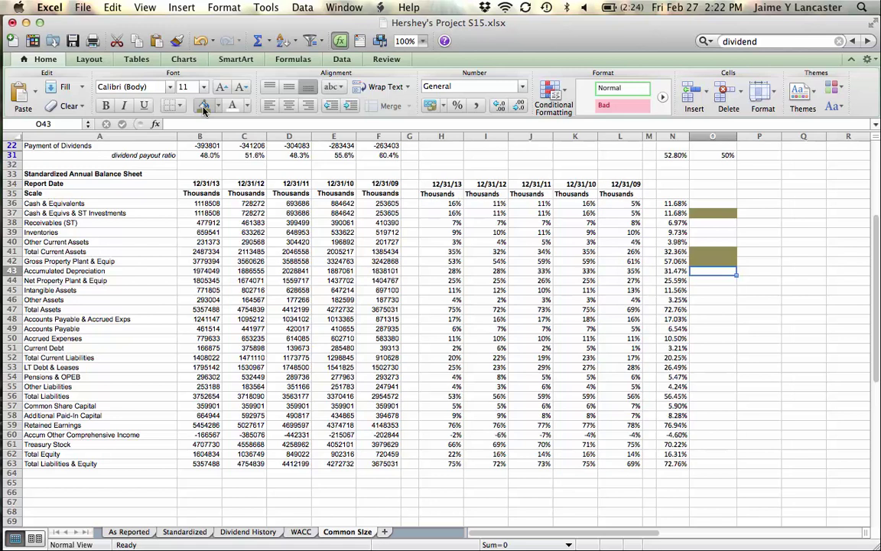
click(203, 108)
key(Down)
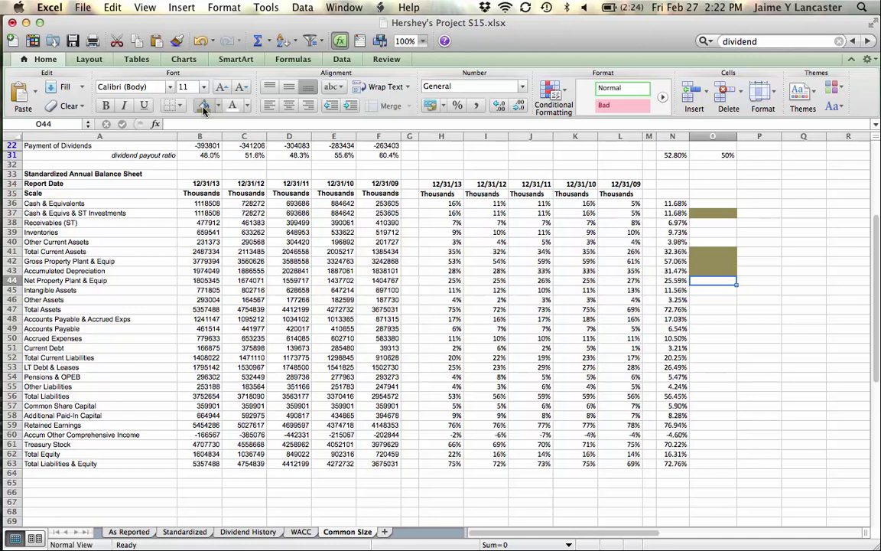
click(93, 282)
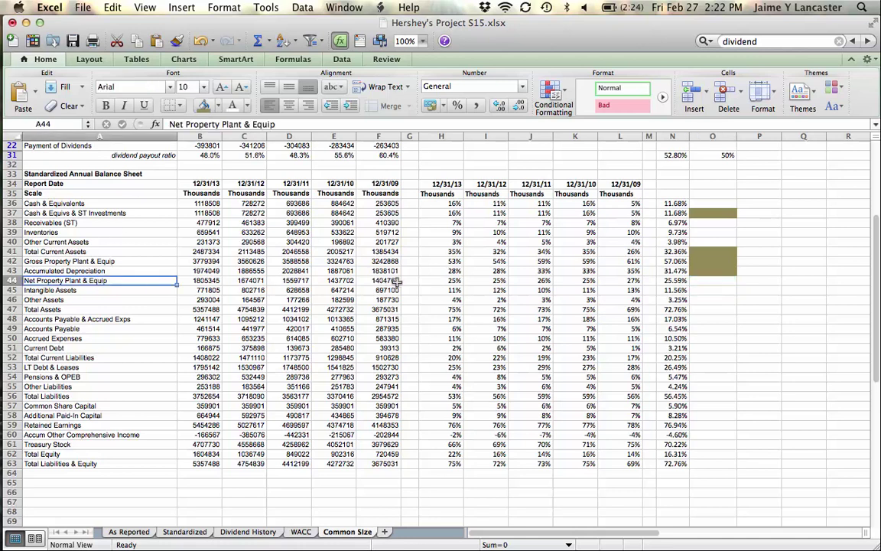
click(703, 282)
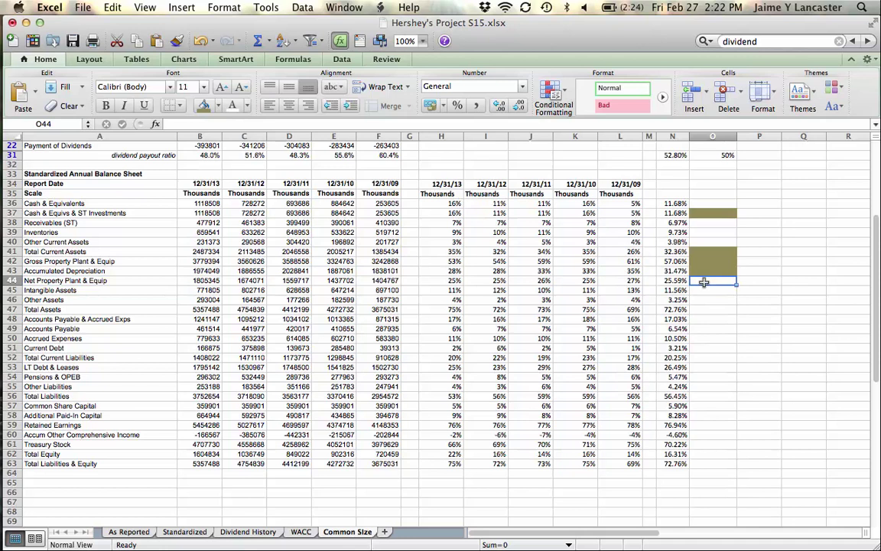
key(Down)
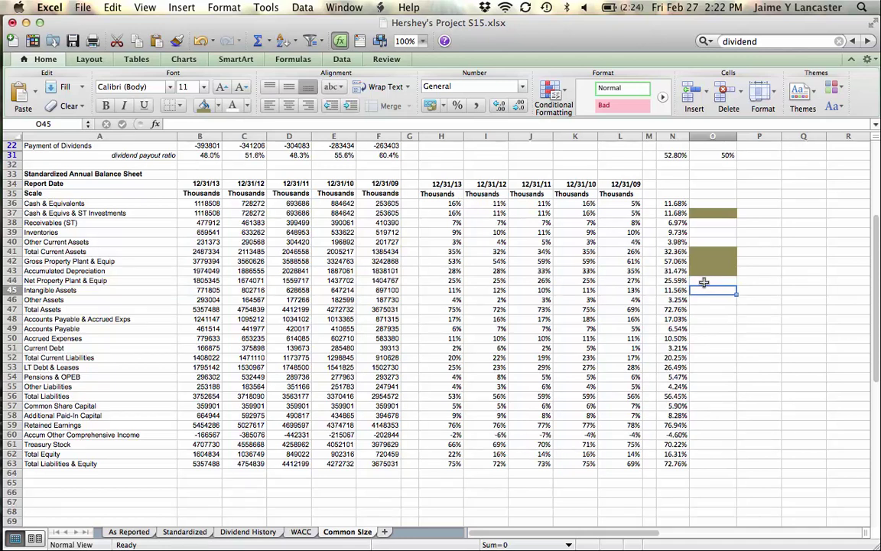
key(Down)
key(Down)
click(204, 111)
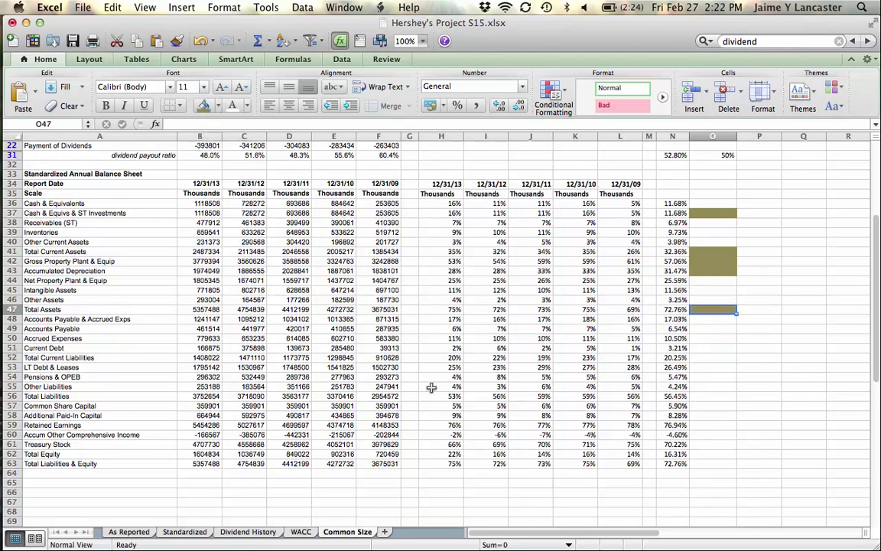
Inspect the Accounts Payable & Accrued Exps rows and select their Value Drivers cell O48.
click(712, 321)
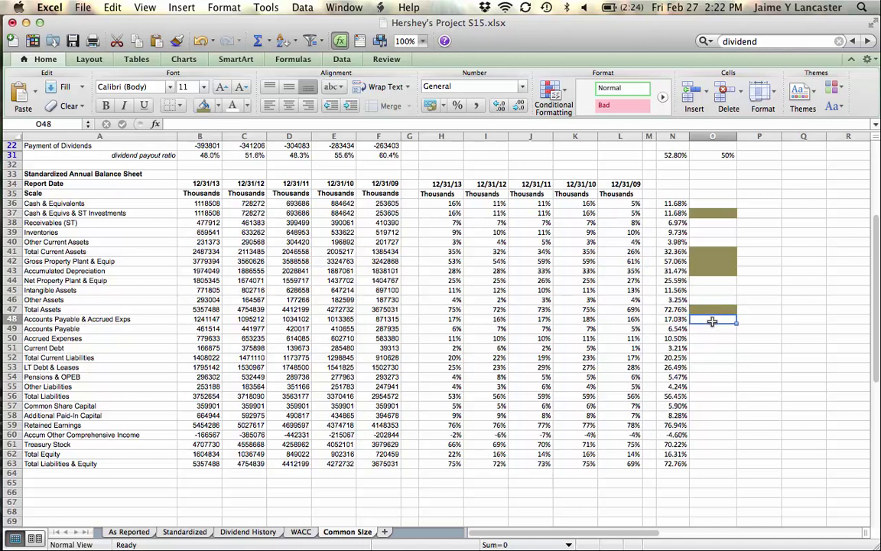
click(147, 318)
drag(146, 318, 703, 335)
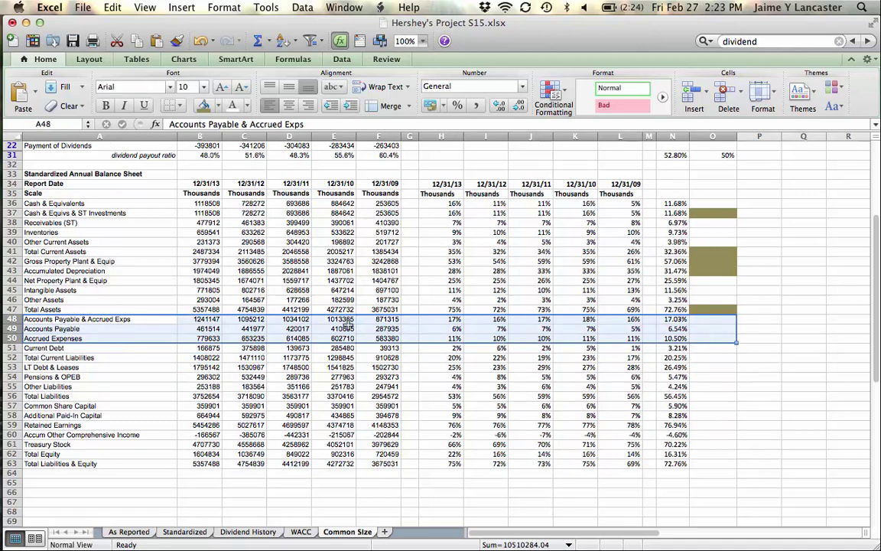
click(110, 328)
click(111, 338)
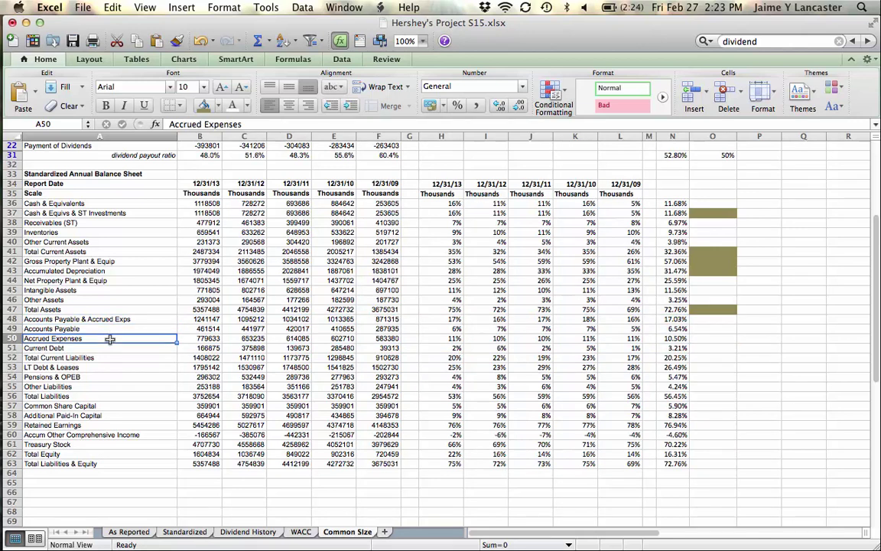
click(119, 320)
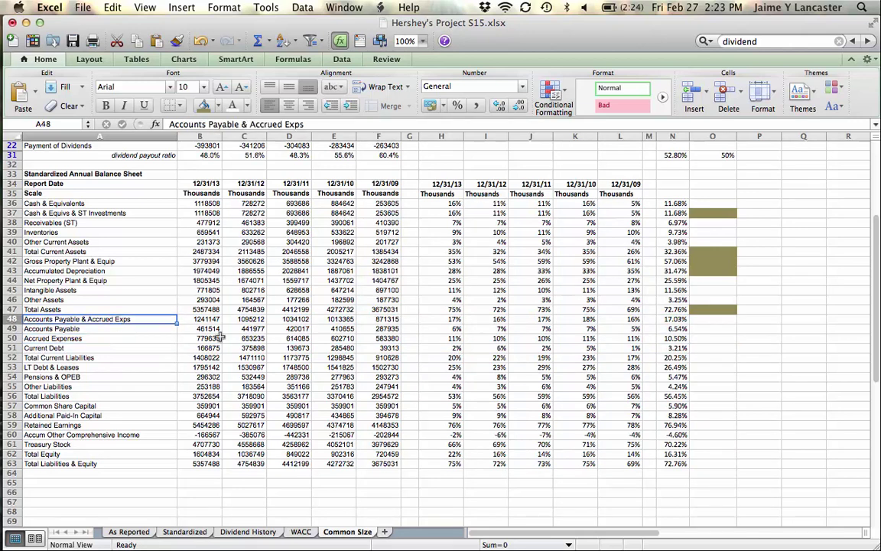
click(707, 321)
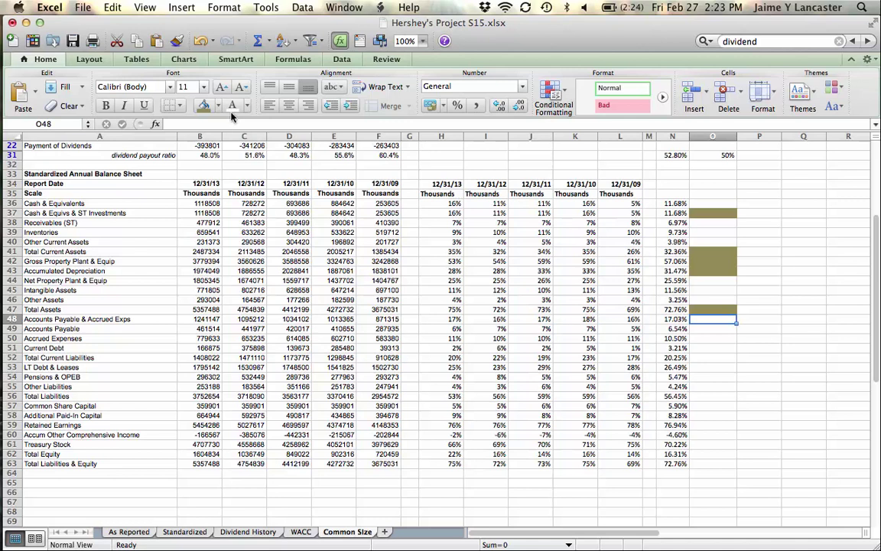
Shade O48 and O52 olive, setting the accidentally filled O51 back to No Fill.
click(203, 107)
key(Down)
key(Down)
key(Down)
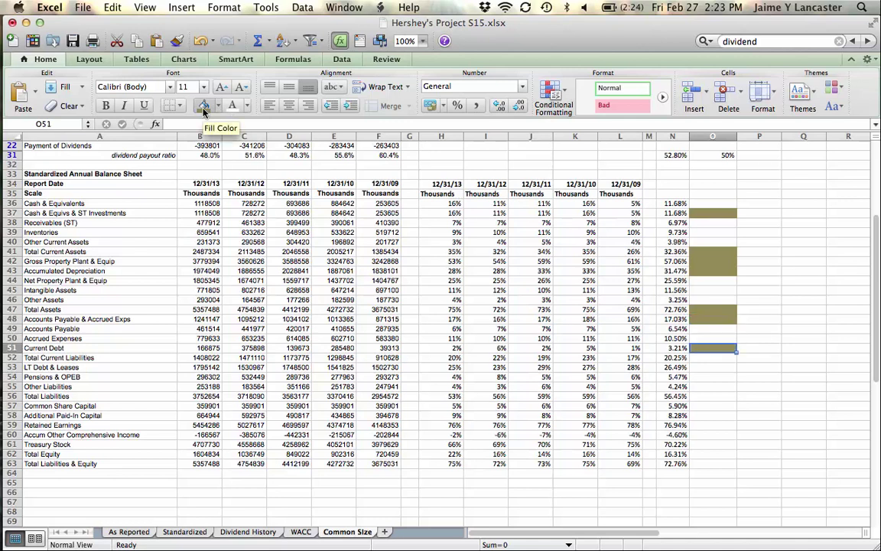
click(203, 107)
key(Down)
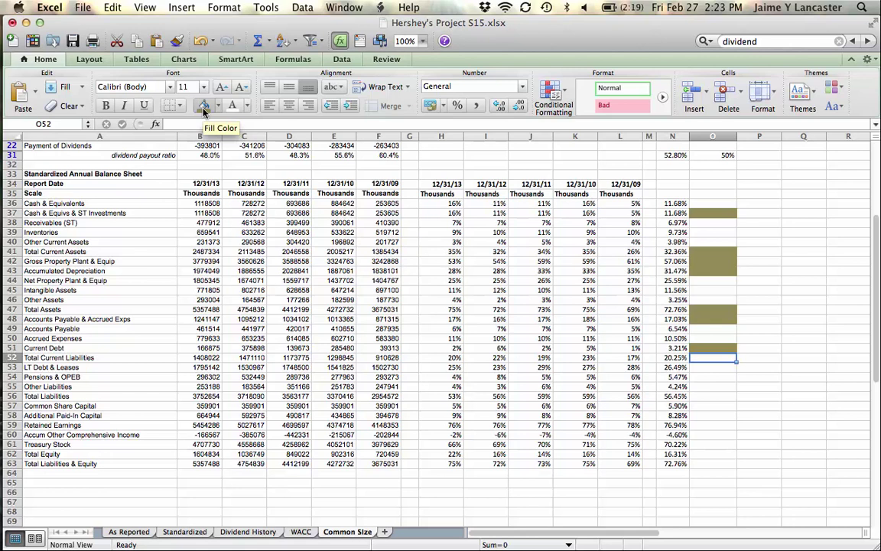
key(Up)
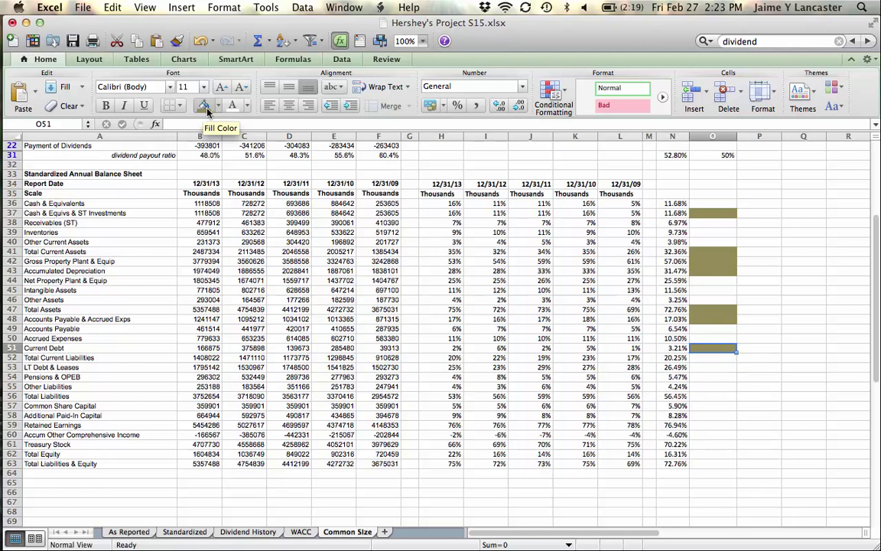
click(217, 106)
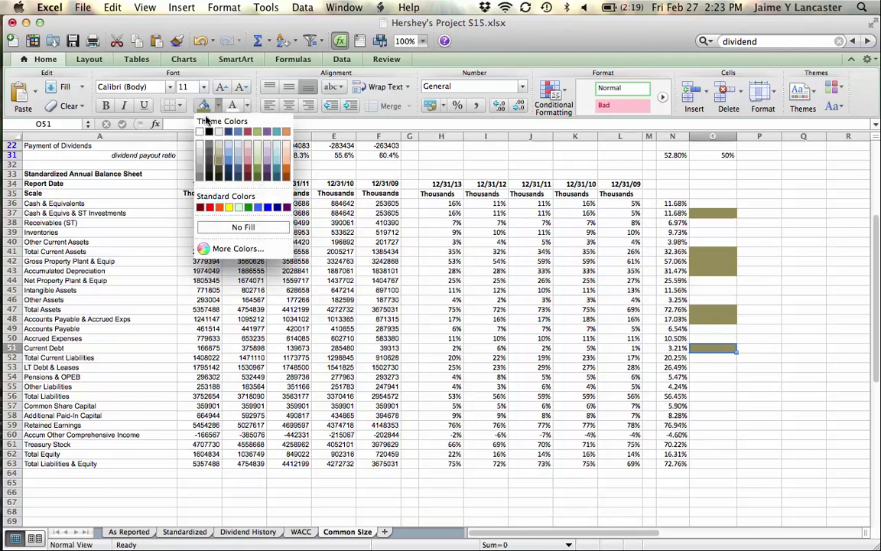
click(223, 227)
key(Down)
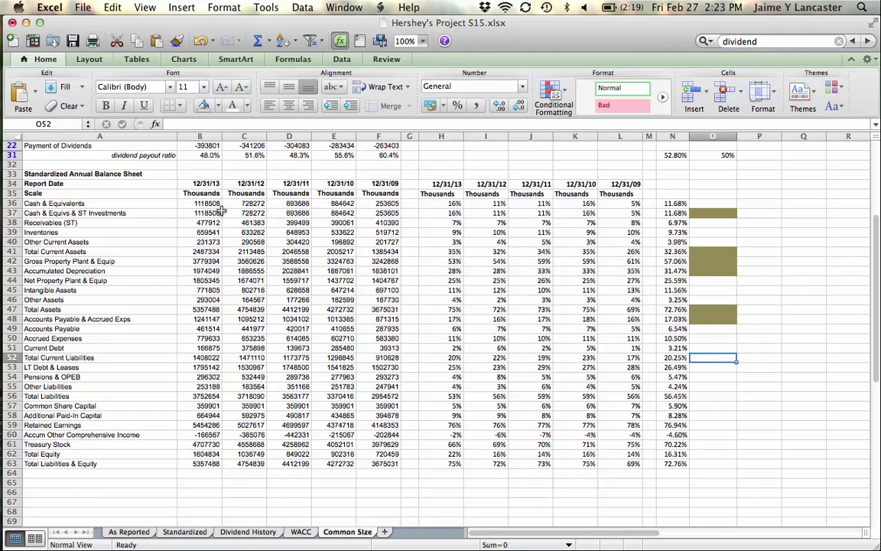
click(217, 107)
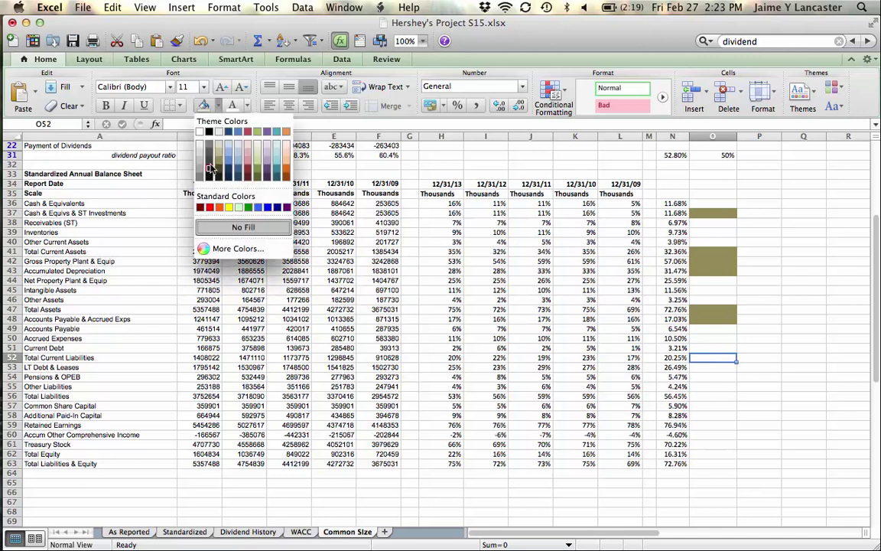
click(219, 159)
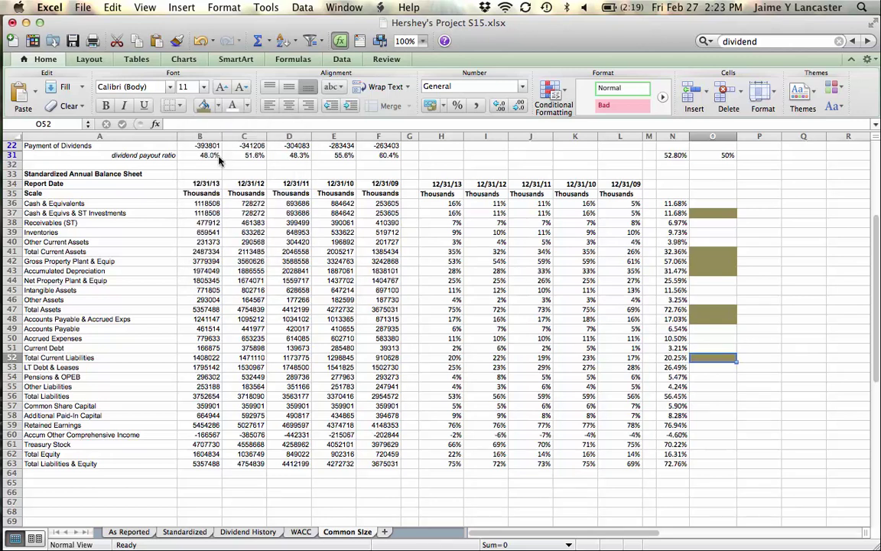
key(Down)
key(Down)
key(Down)
key(Down)
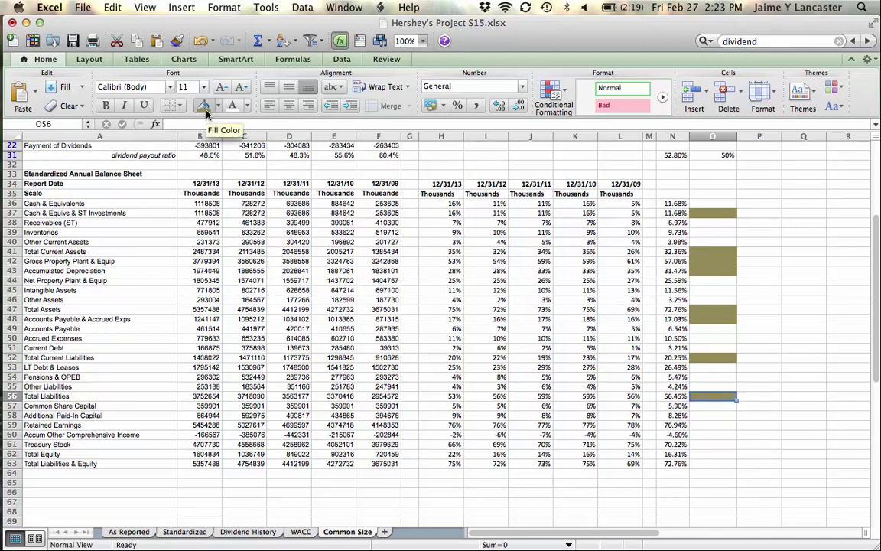
Shade O56 (Total Liabilities), O57 (Common Share Capital) and O59 (Retained Earnings) olive.
click(205, 112)
key(Down)
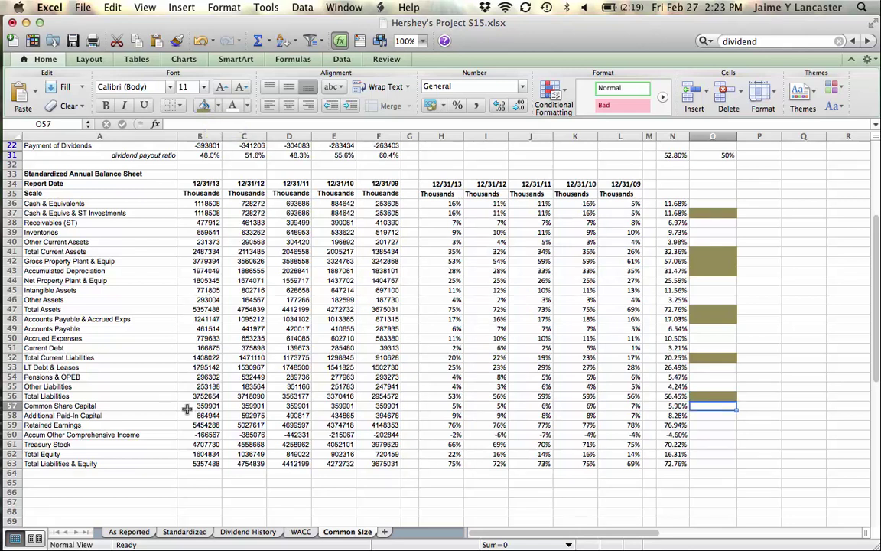
drag(187, 409, 377, 410)
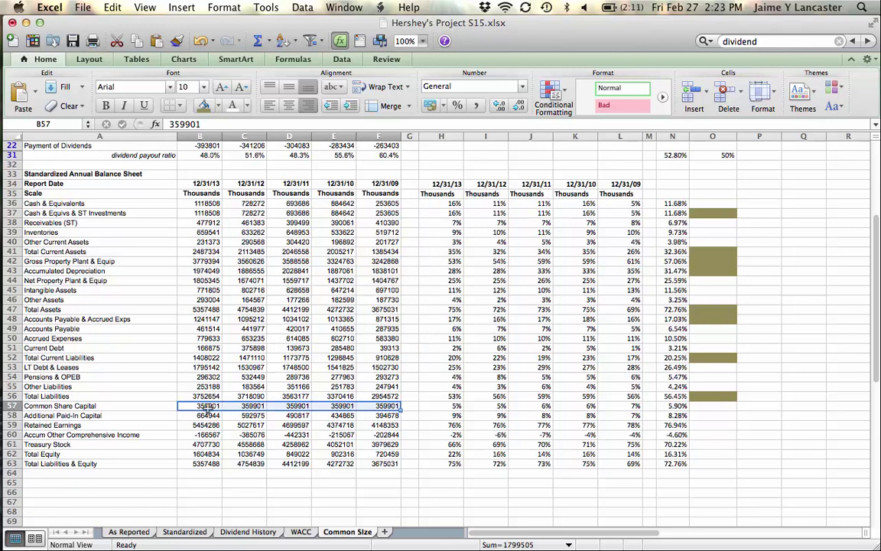
click(700, 407)
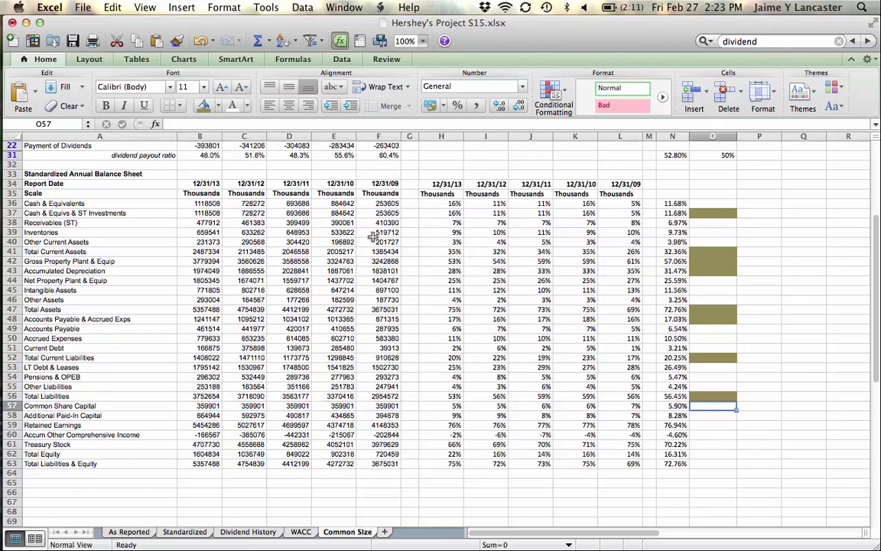
click(203, 105)
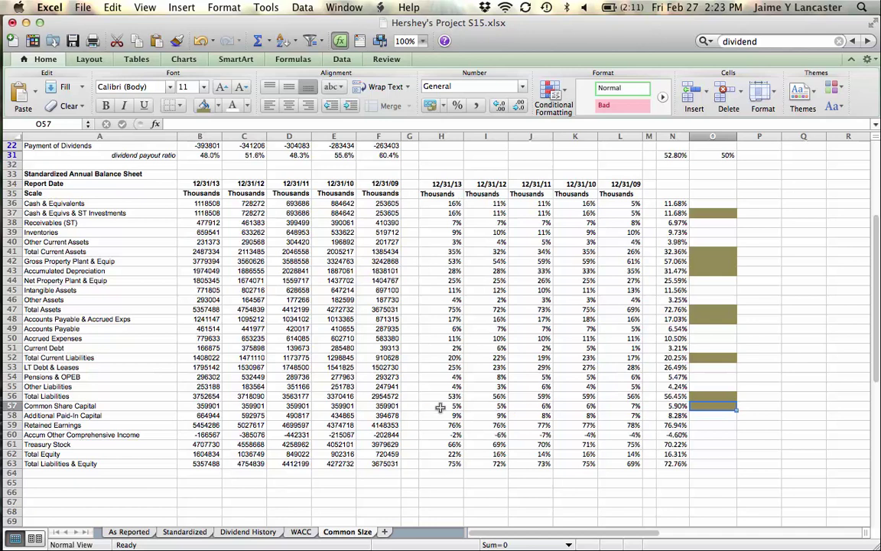
key(Return)
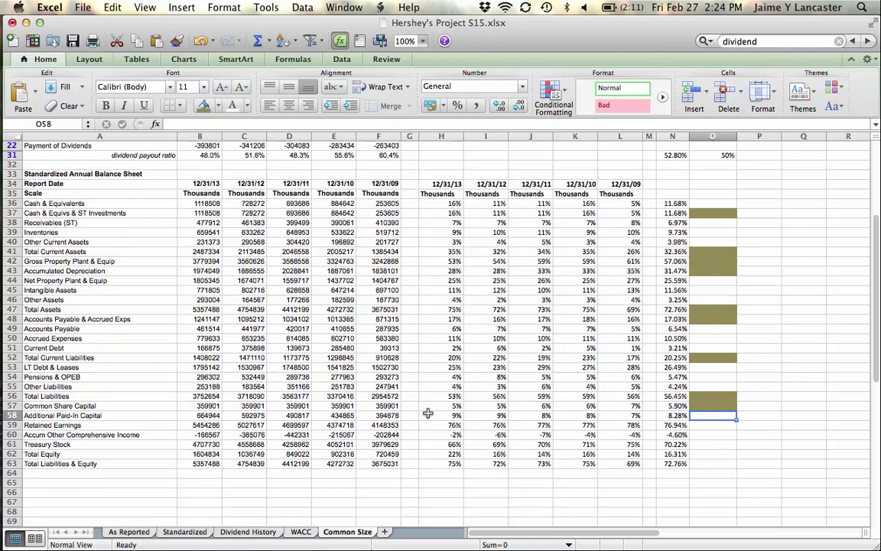
key(Return)
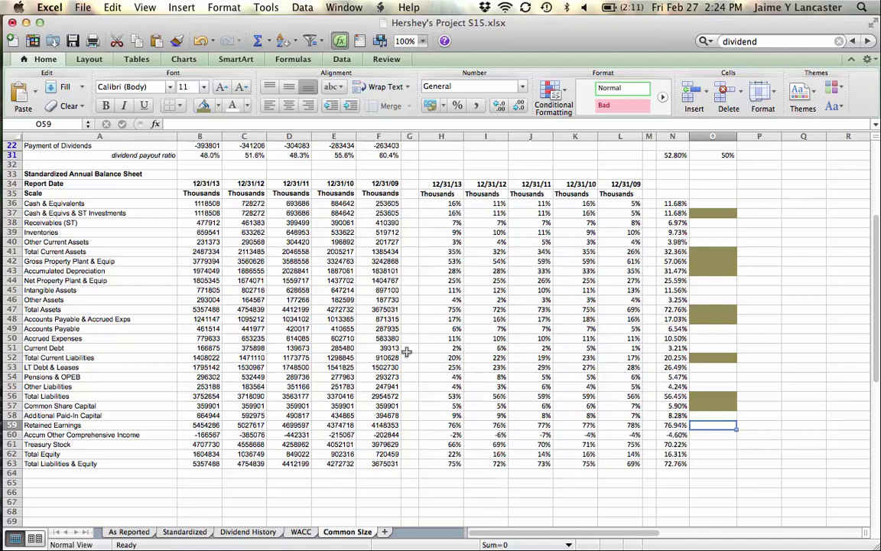
click(204, 106)
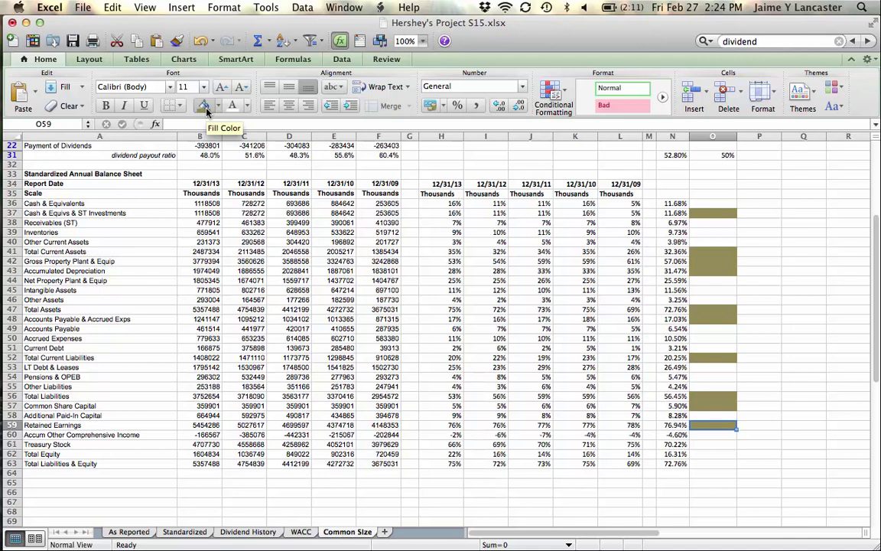
Shade O62 (Total Equity) and O63 (Total Liabilities & Equity) olive.
key(Down)
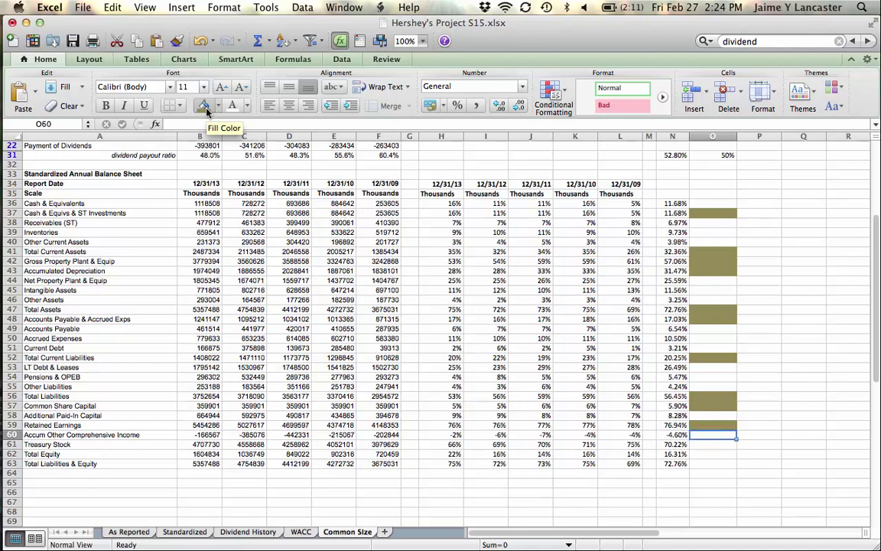
key(Down)
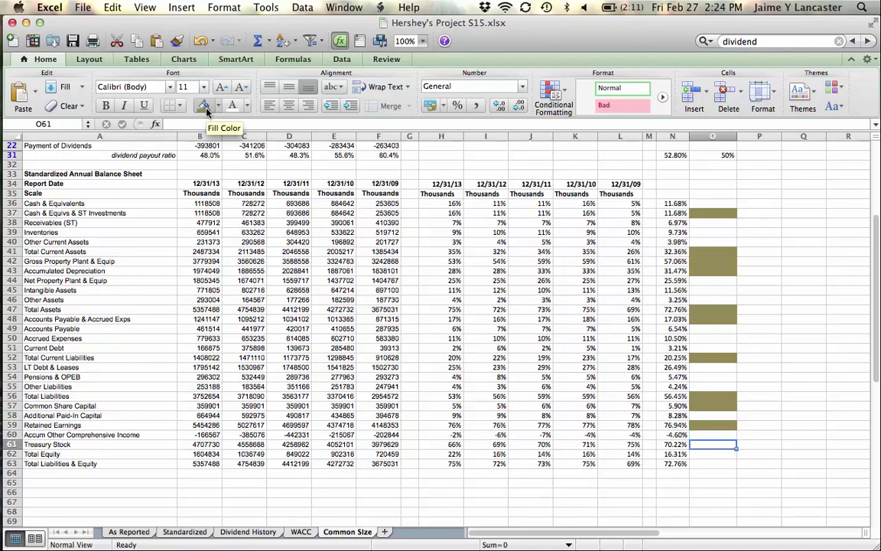
key(Down)
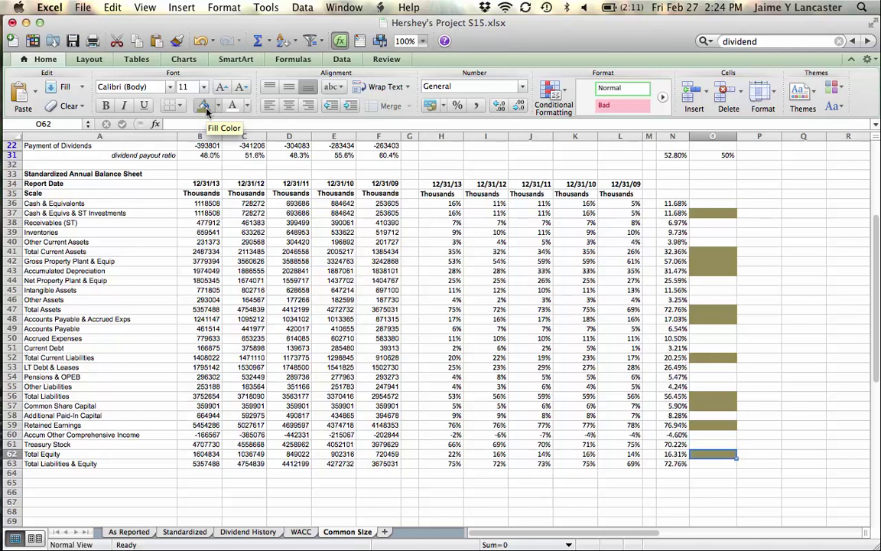
click(205, 110)
key(Down)
click(205, 111)
click(832, 282)
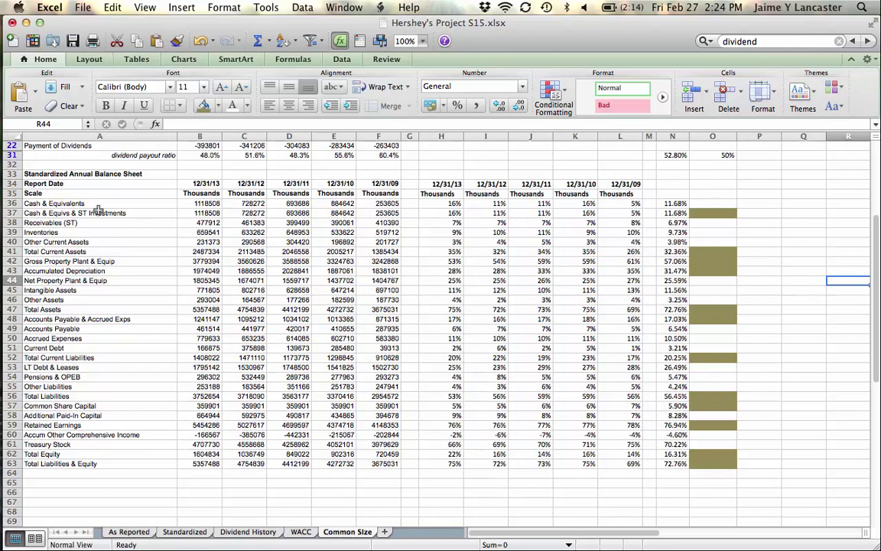
drag(88, 204, 112, 461)
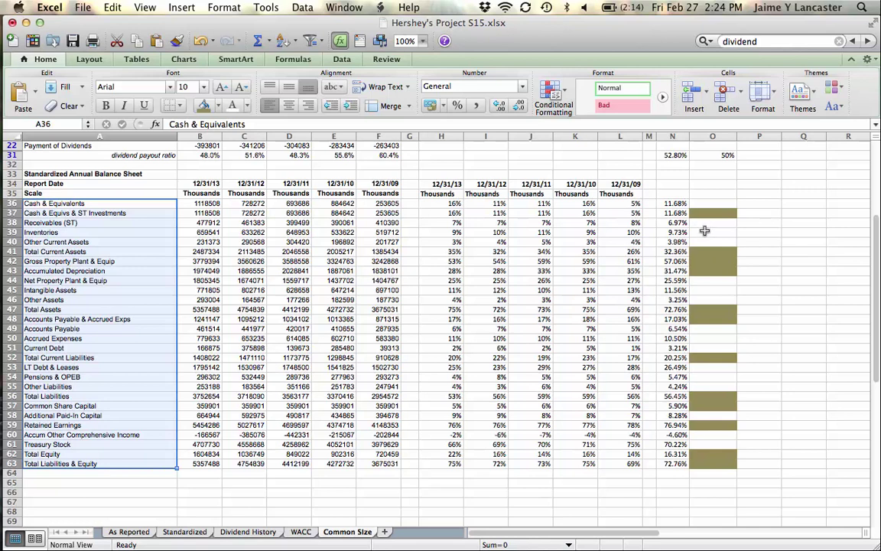
Fill O36 dark red, enter 'PLUG' in it and center the label.
click(711, 316)
click(717, 203)
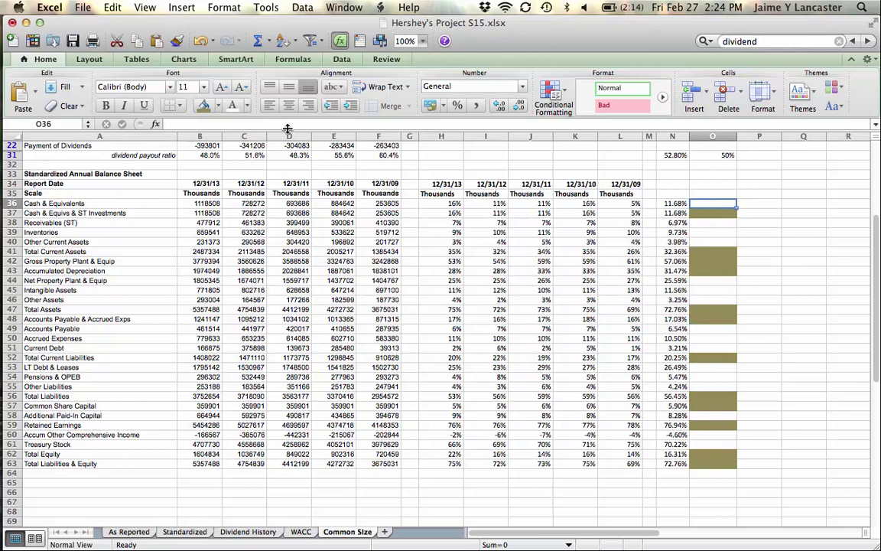
click(218, 106)
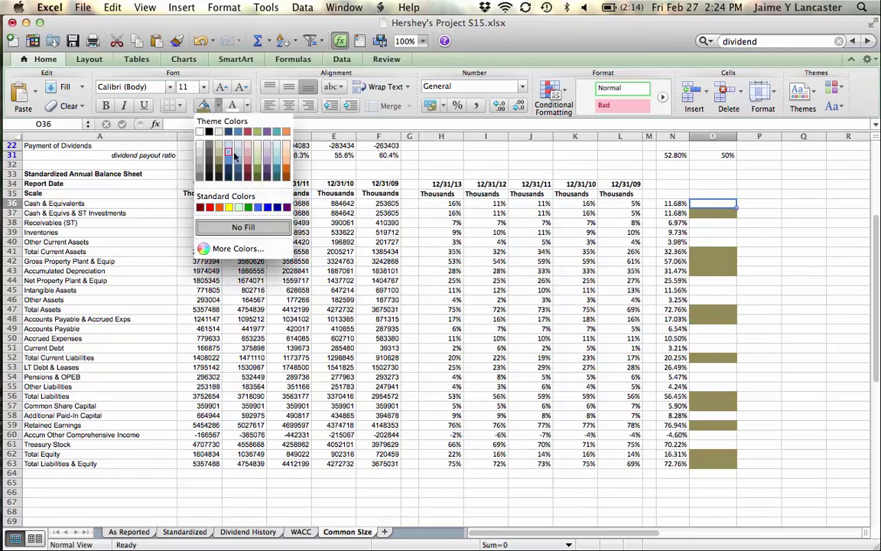
click(247, 171)
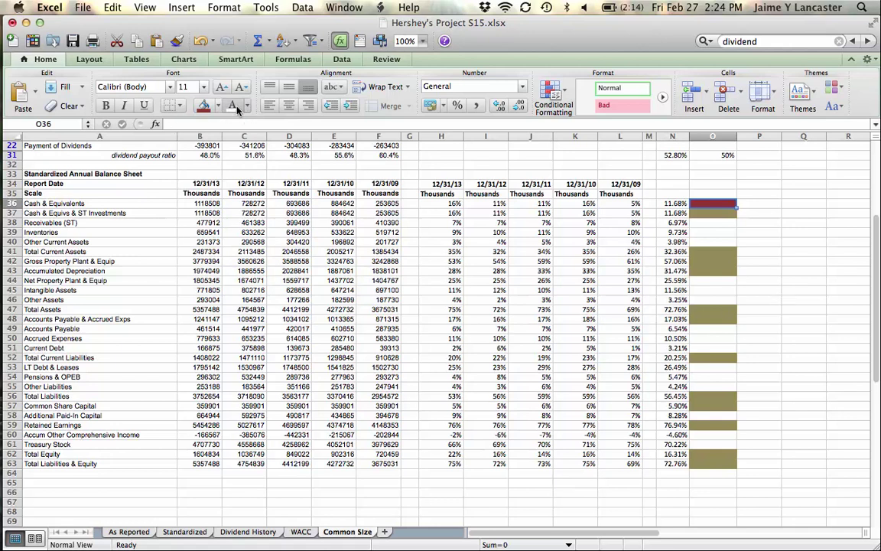
text(PLUG)
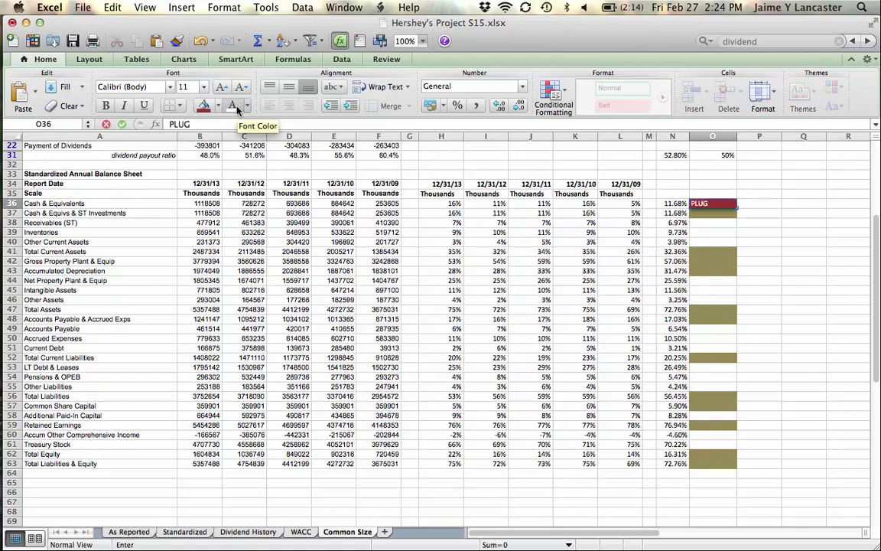
key(Tab)
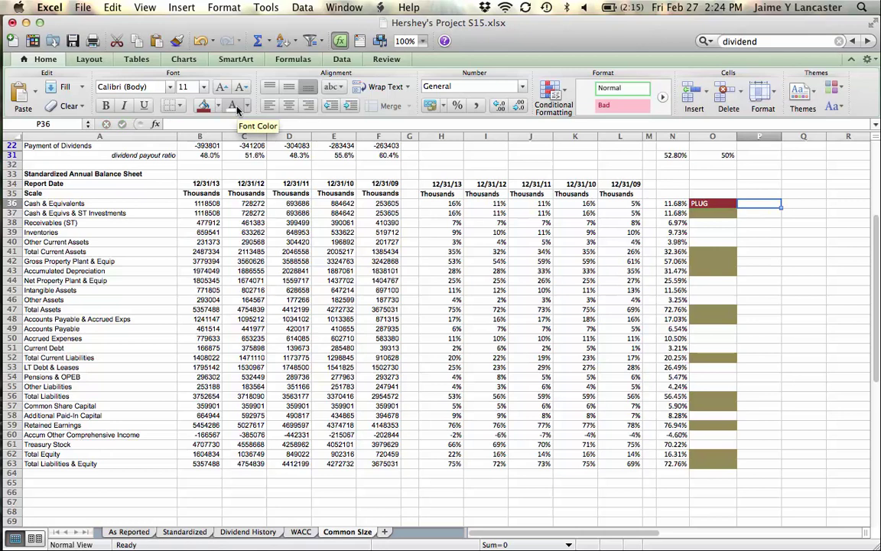
click(714, 202)
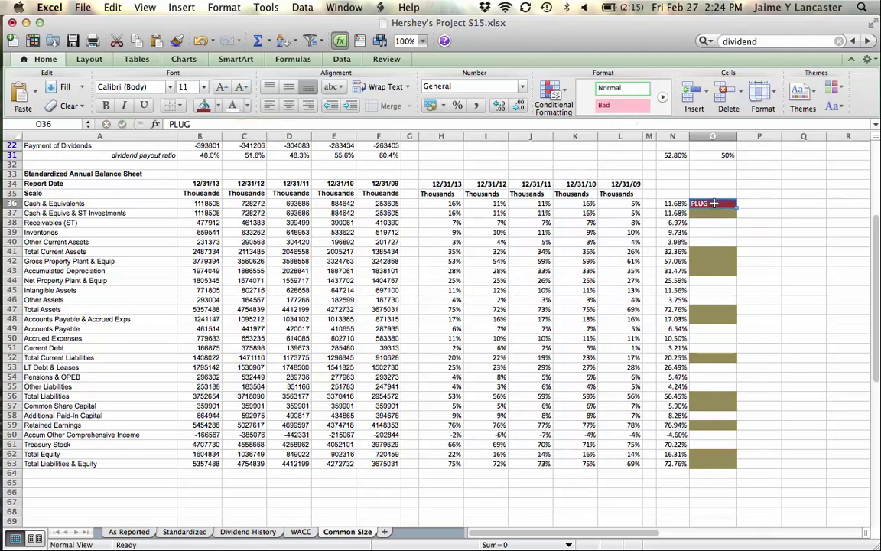
click(289, 106)
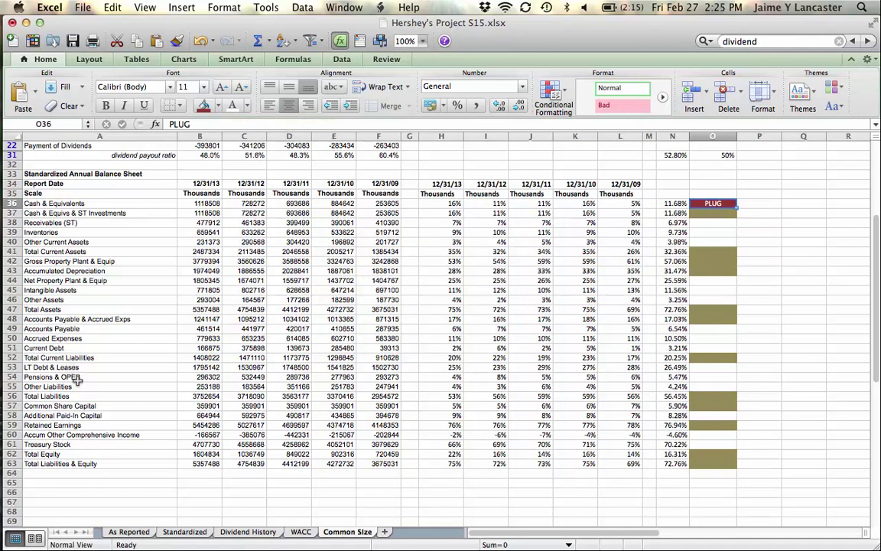
Fill A63:N63 and A47:N47 with the light orange theme colour.
click(57, 463)
drag(57, 462, 658, 464)
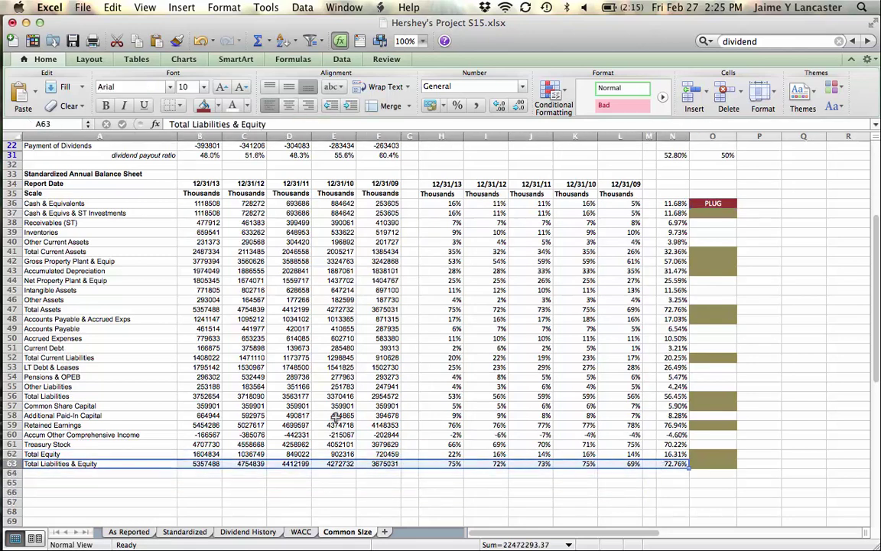
drag(33, 309, 672, 310)
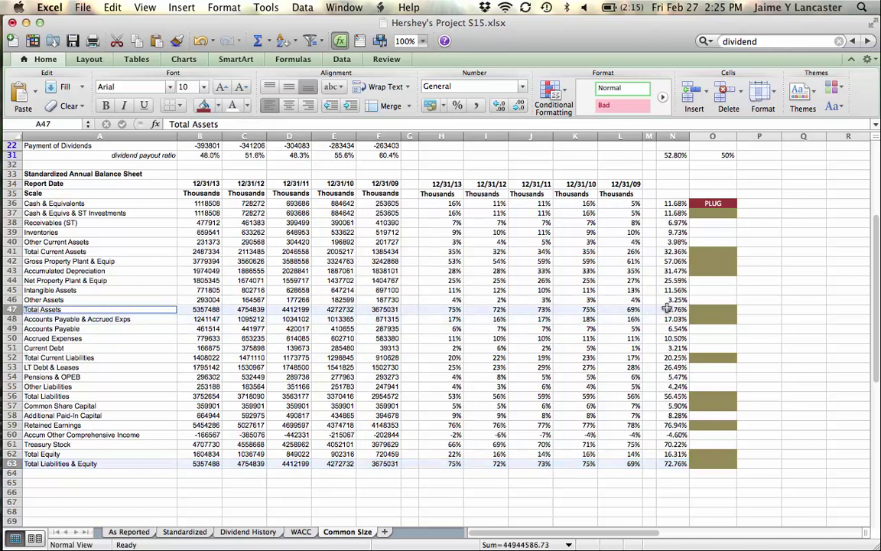
click(217, 105)
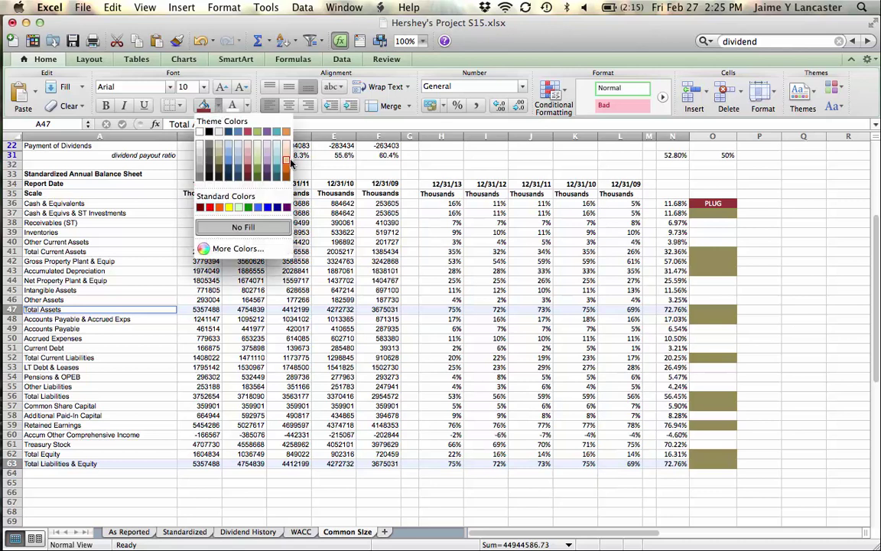
click(263, 145)
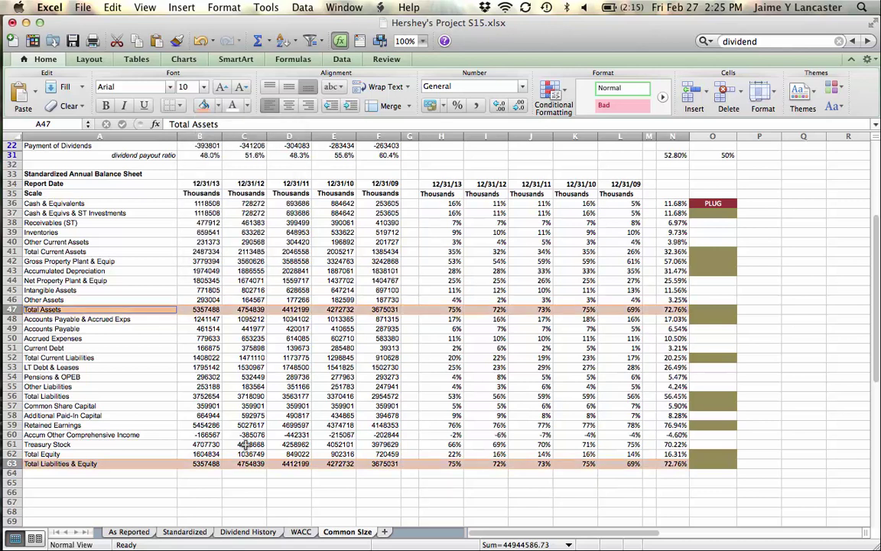
Check the orange Total Assets and Total Liabilities & Equity rows, then reselect the PLUG cell.
click(292, 512)
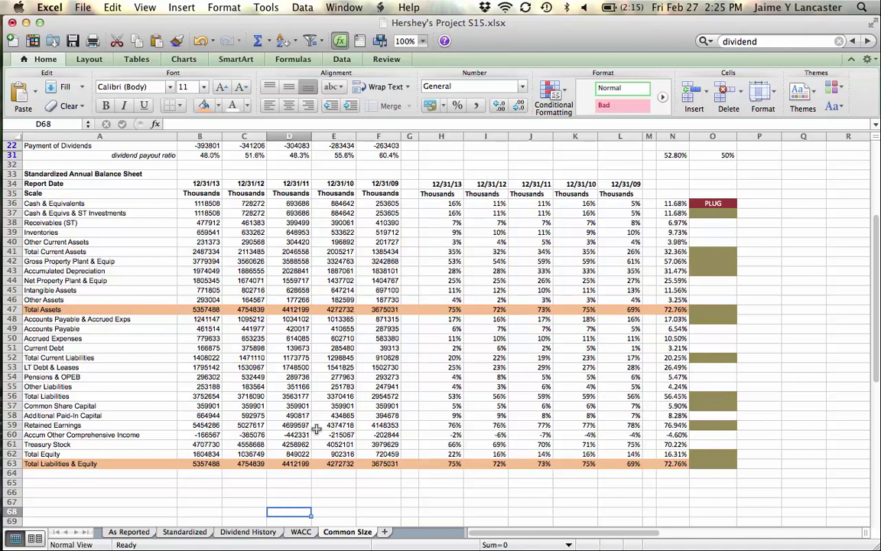
click(133, 309)
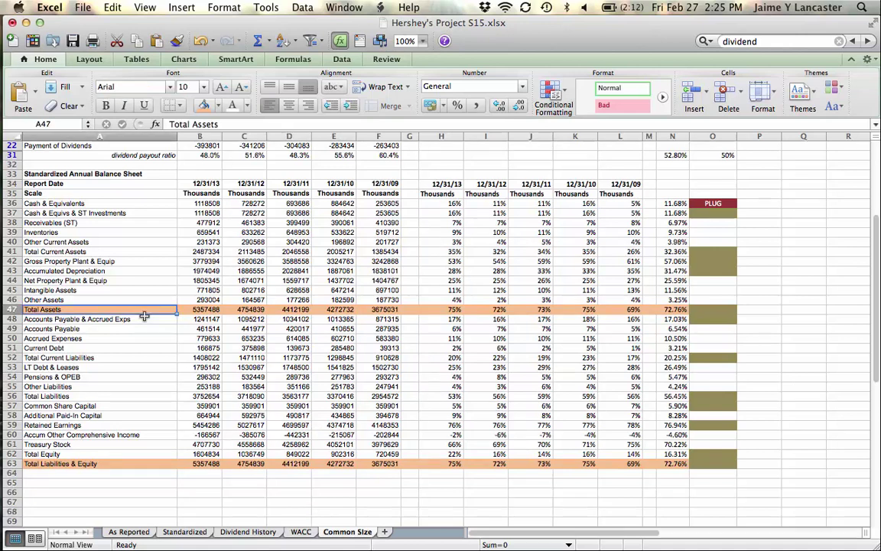
click(132, 464)
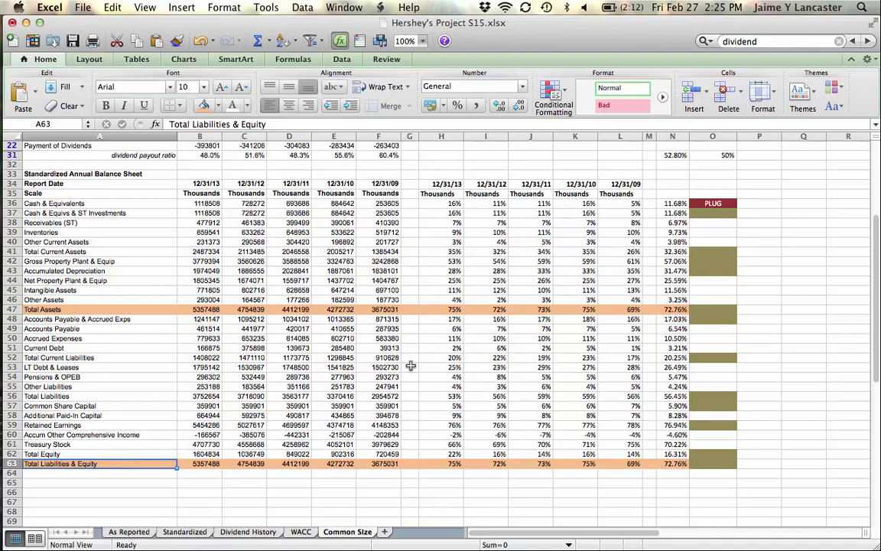
click(713, 204)
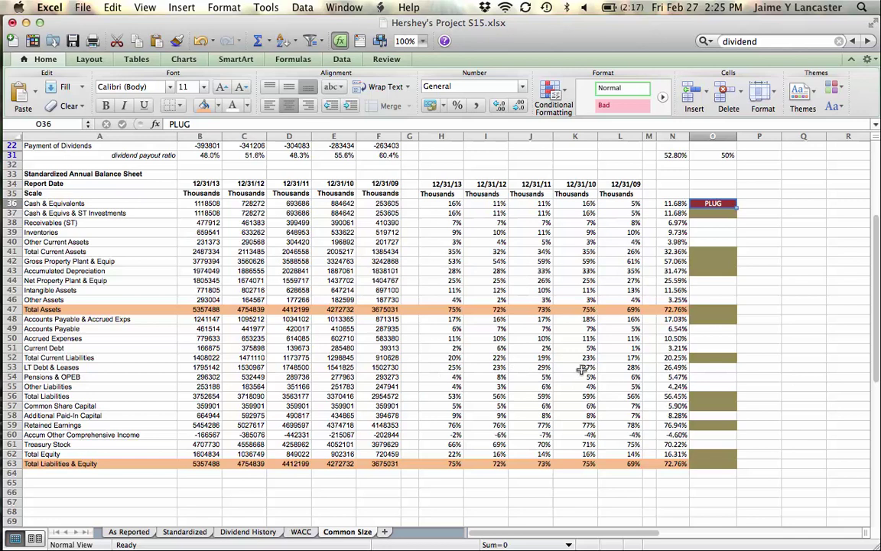
click(693, 367)
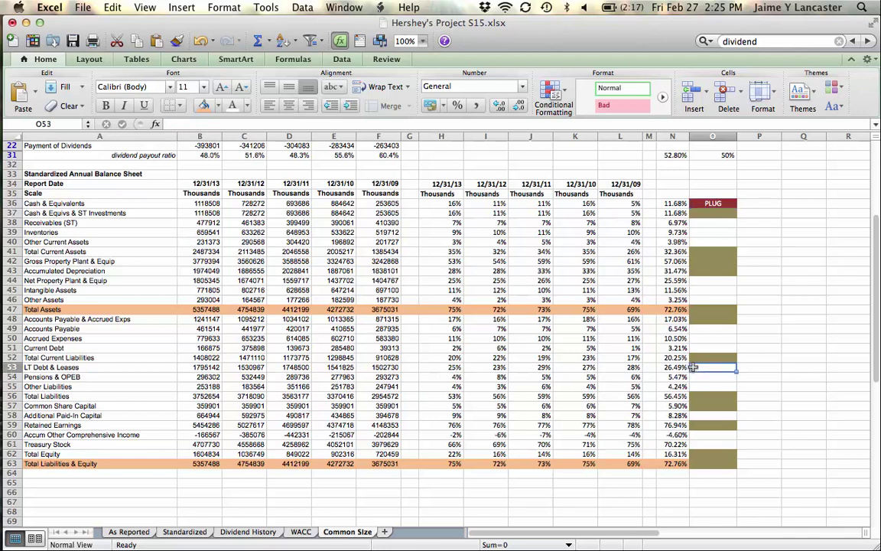
click(218, 105)
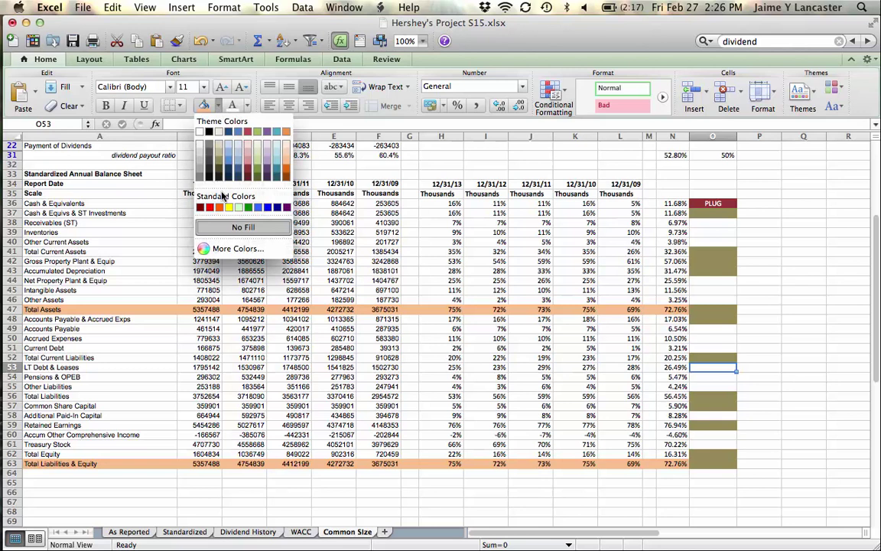
click(247, 170)
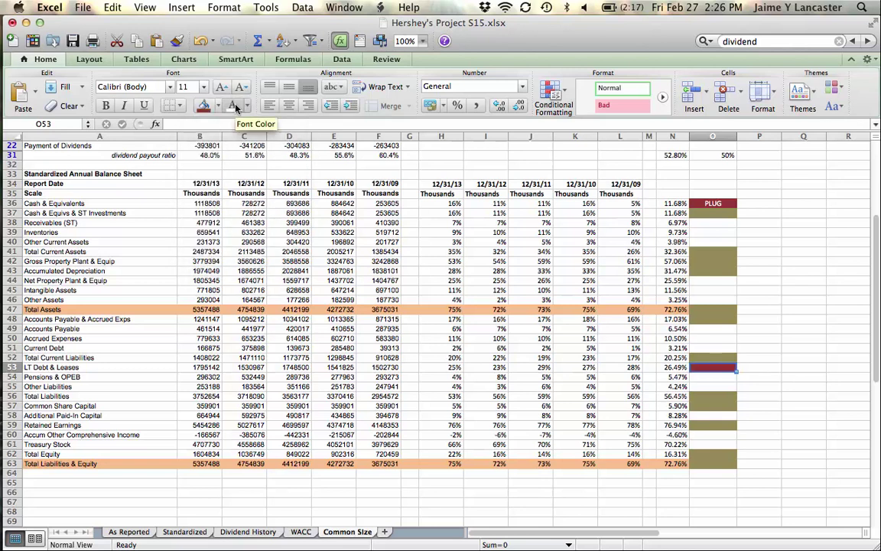
text(Plug op)
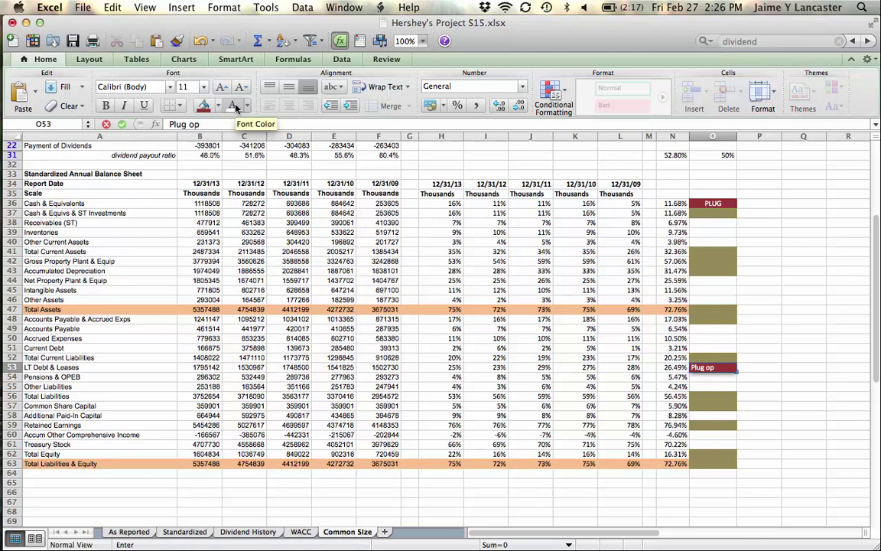
text(tion #2)
key(Return)
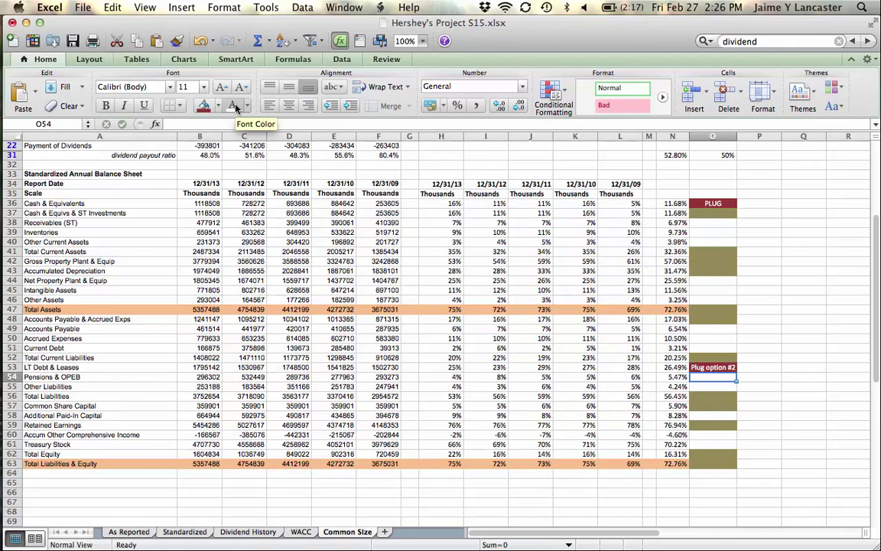
key(Up)
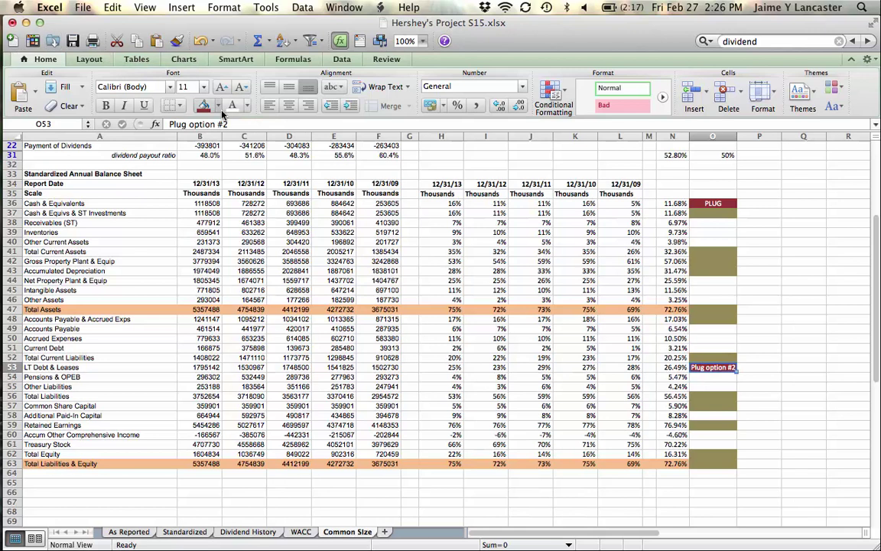
click(219, 110)
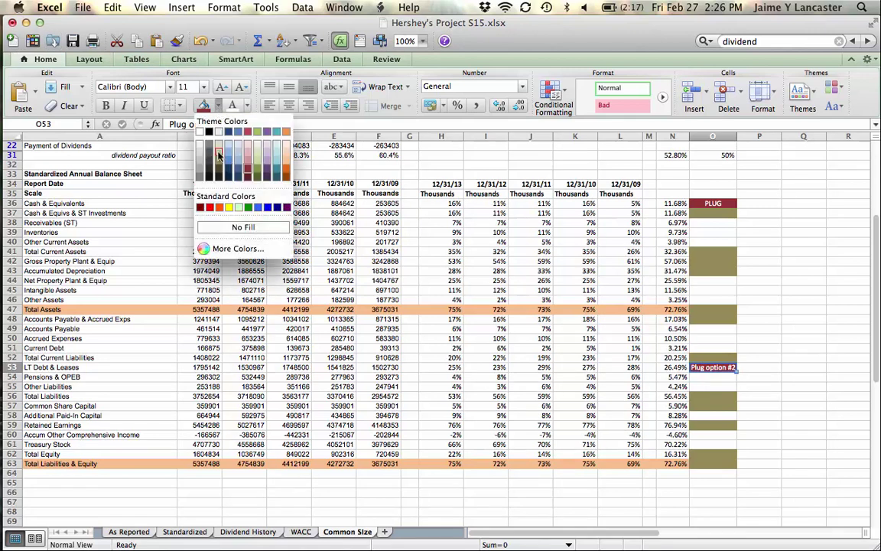
click(208, 204)
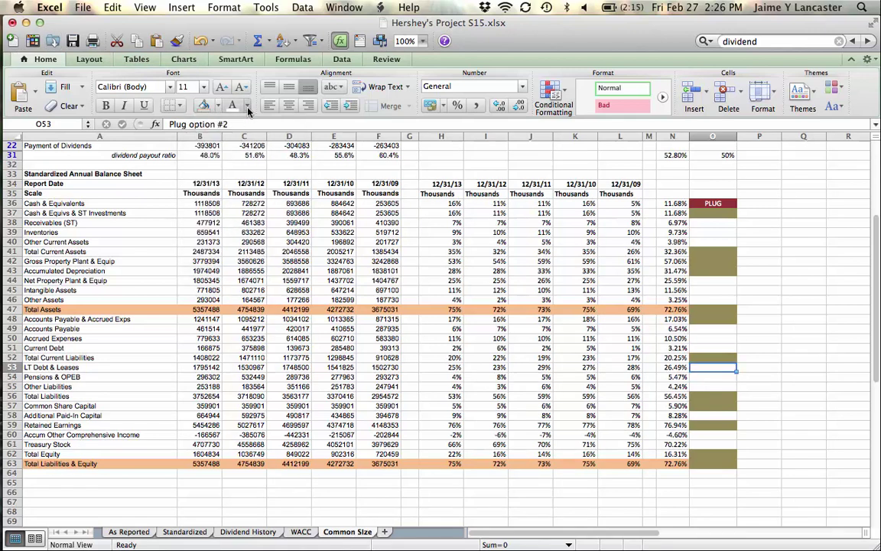
key(BackSpace)
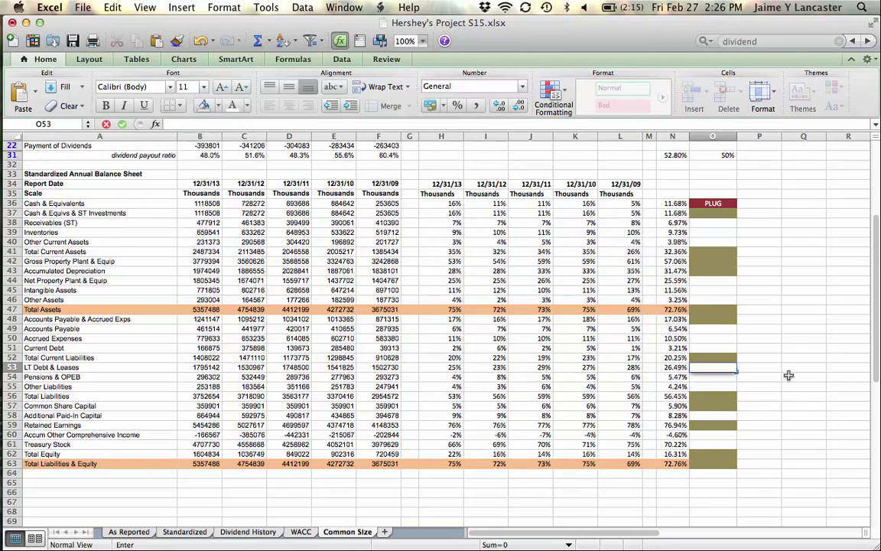
click(757, 371)
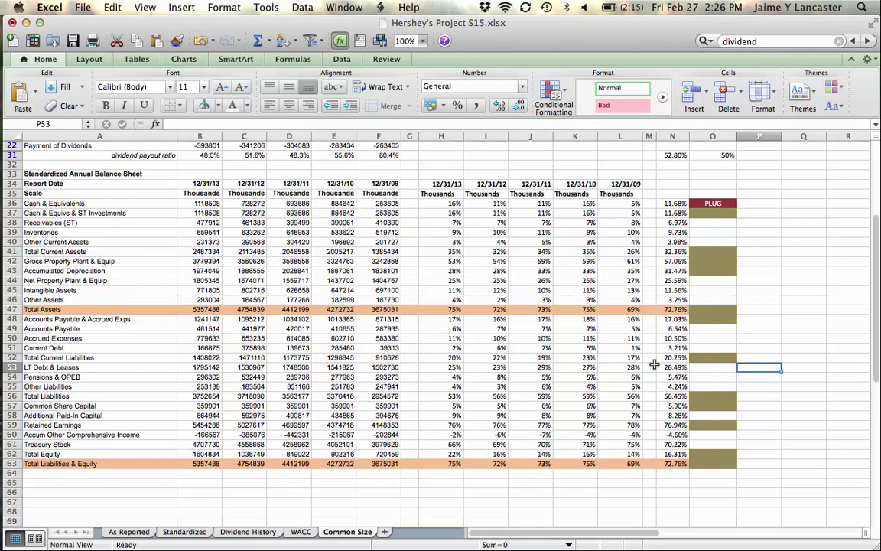
scroll(654, 365, up, 5)
scroll(654, 364, up, 2)
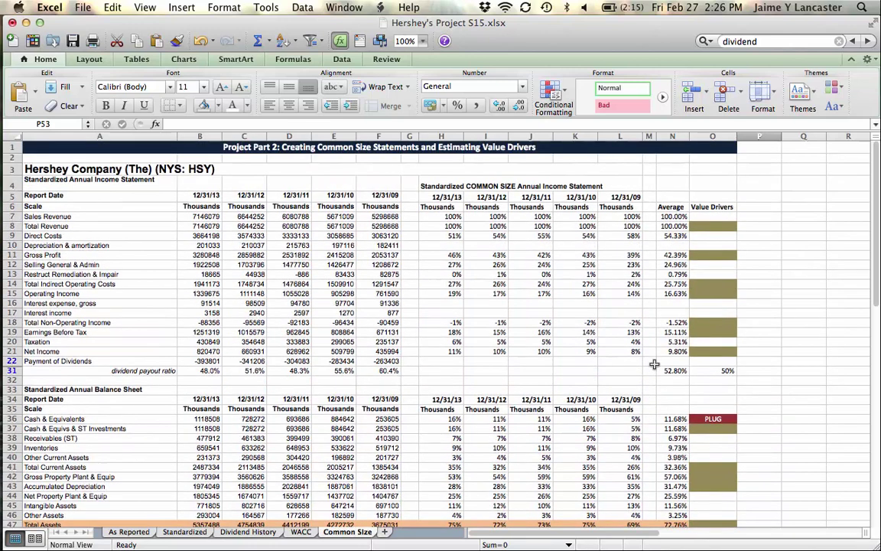
click(672, 217)
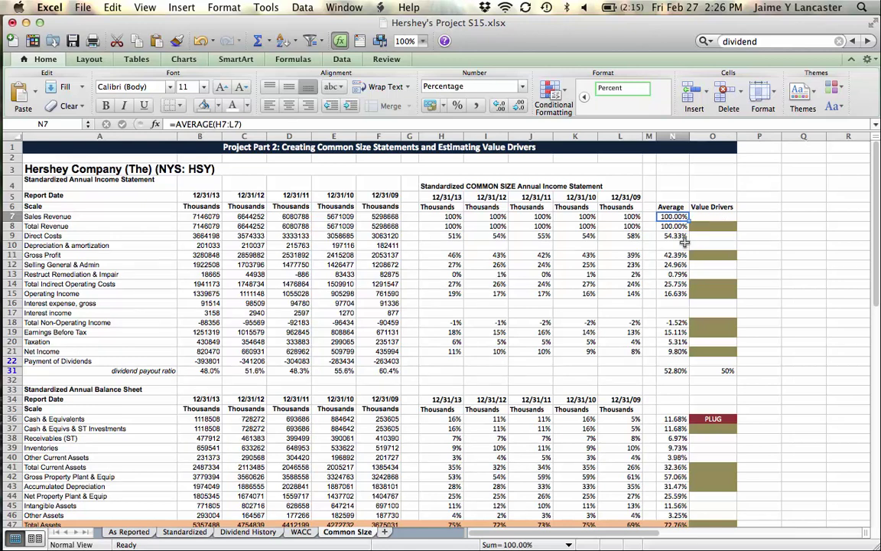
mouse_move(11, 260)
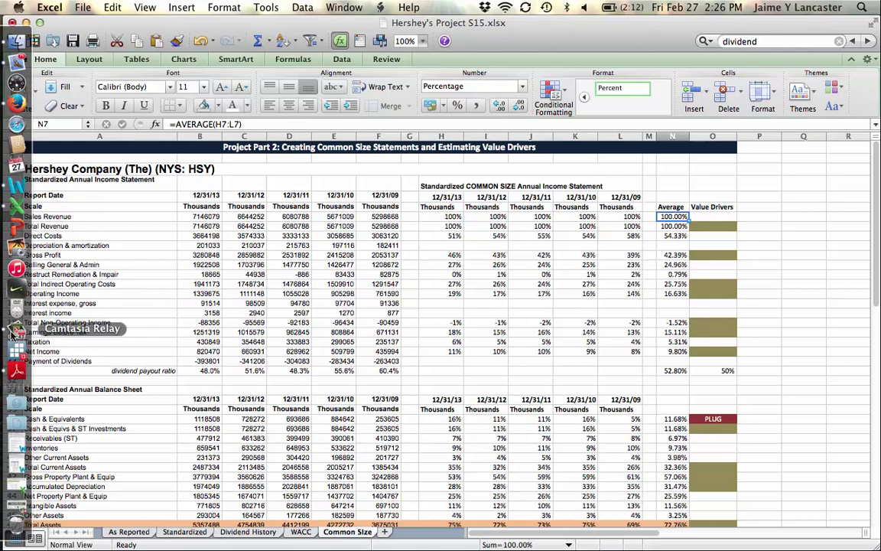